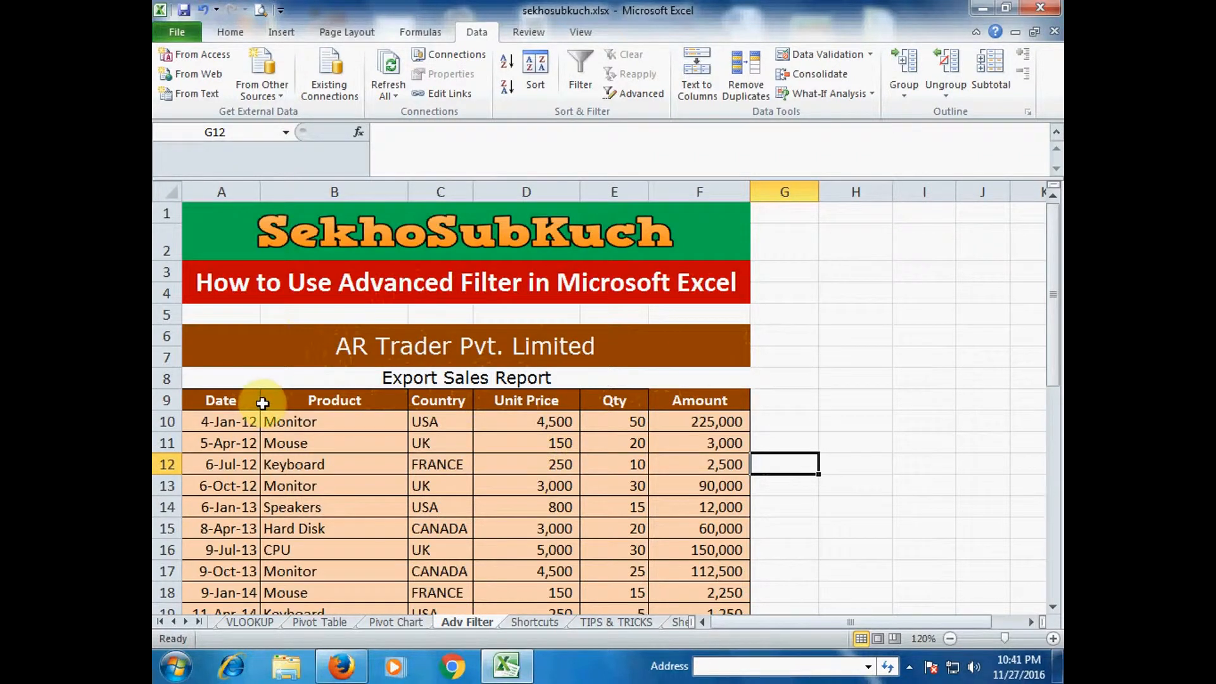
# Copy the header row A9:F9 of the sales report to row 33 below the table, starting at A33
pyautogui.moveTo(234, 404); pyautogui.dragTo(687, 402)
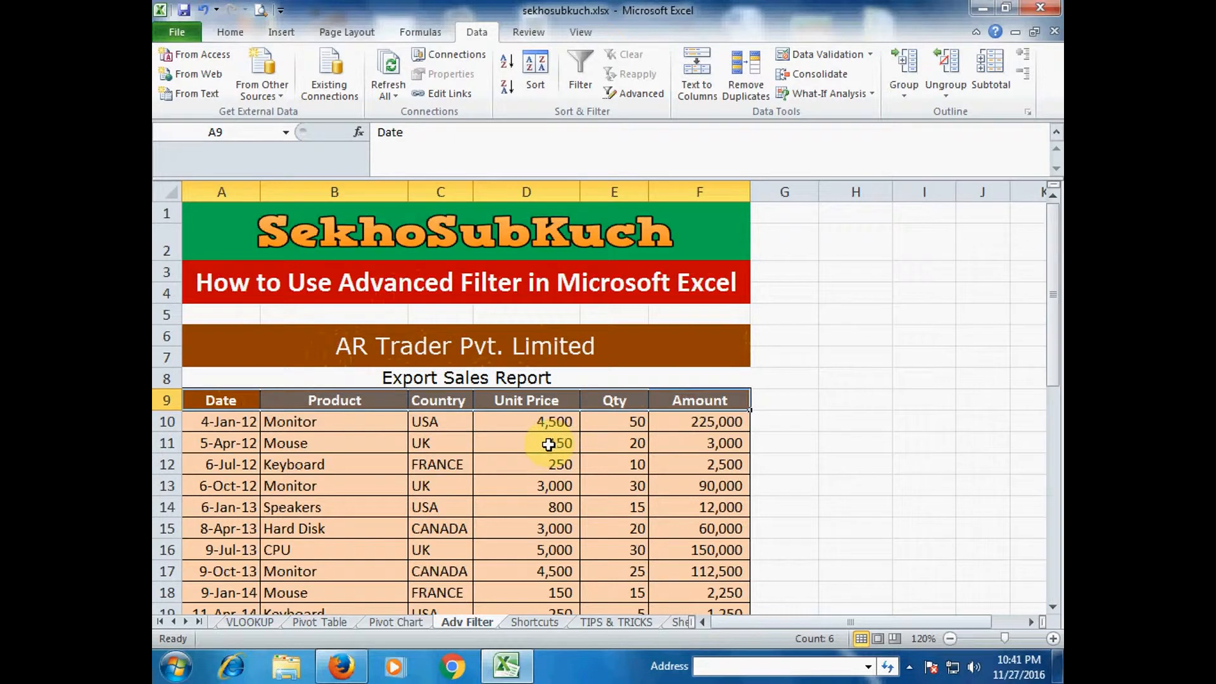
pyautogui.hotkey('ctrl', 'c')
pyautogui.scroll(-7, 507, 454)
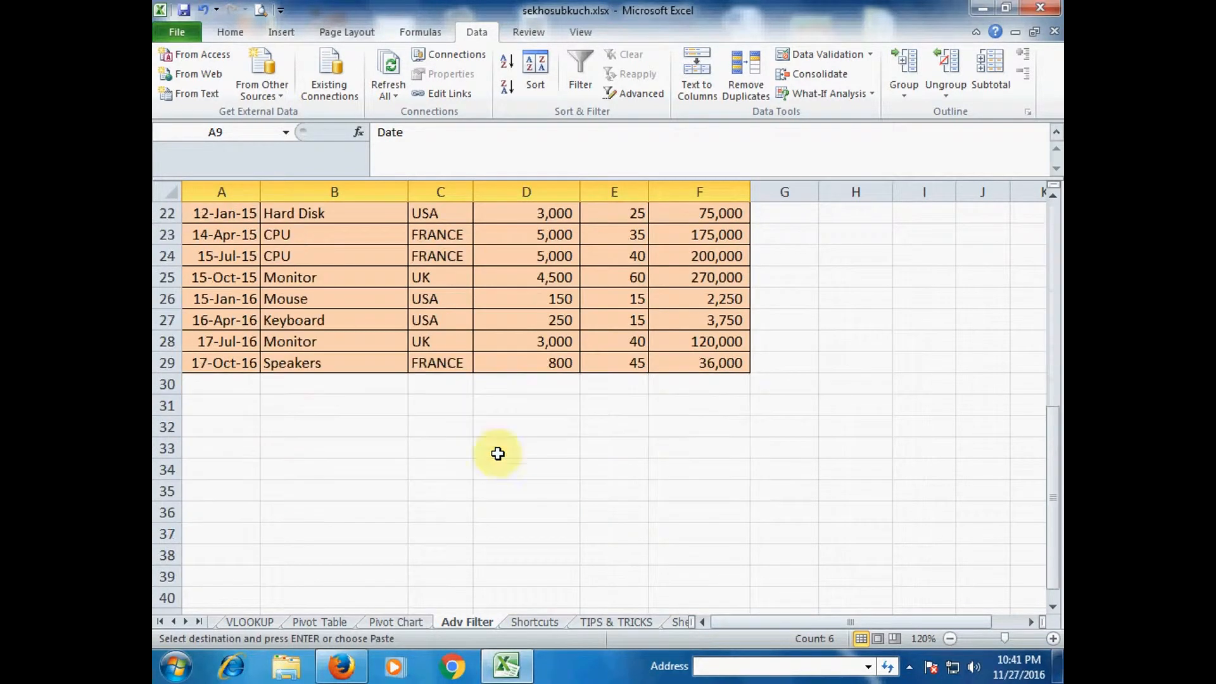
pyautogui.click(223, 447)
pyautogui.hotkey('ctrl', 'v')
# Fill in the criteria in row 34: Product Monitor, Country UK and Qty >10
pyautogui.click(346, 510)
pyautogui.click(353, 472)
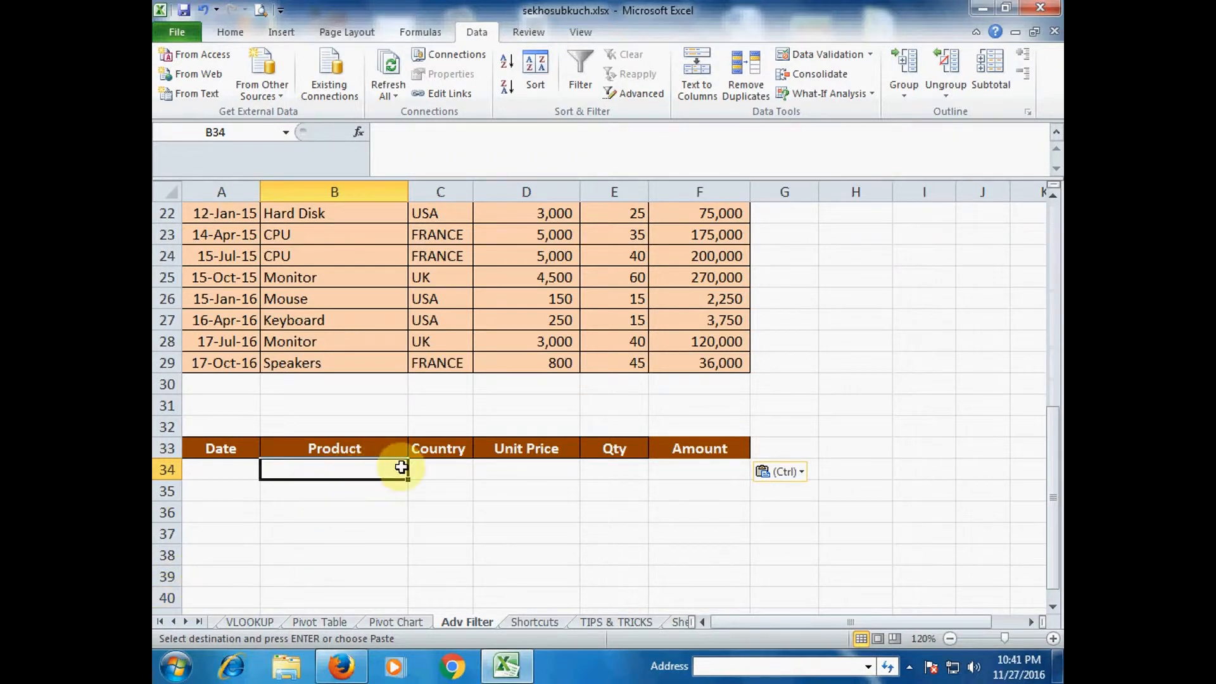
pyautogui.write('Monitor')
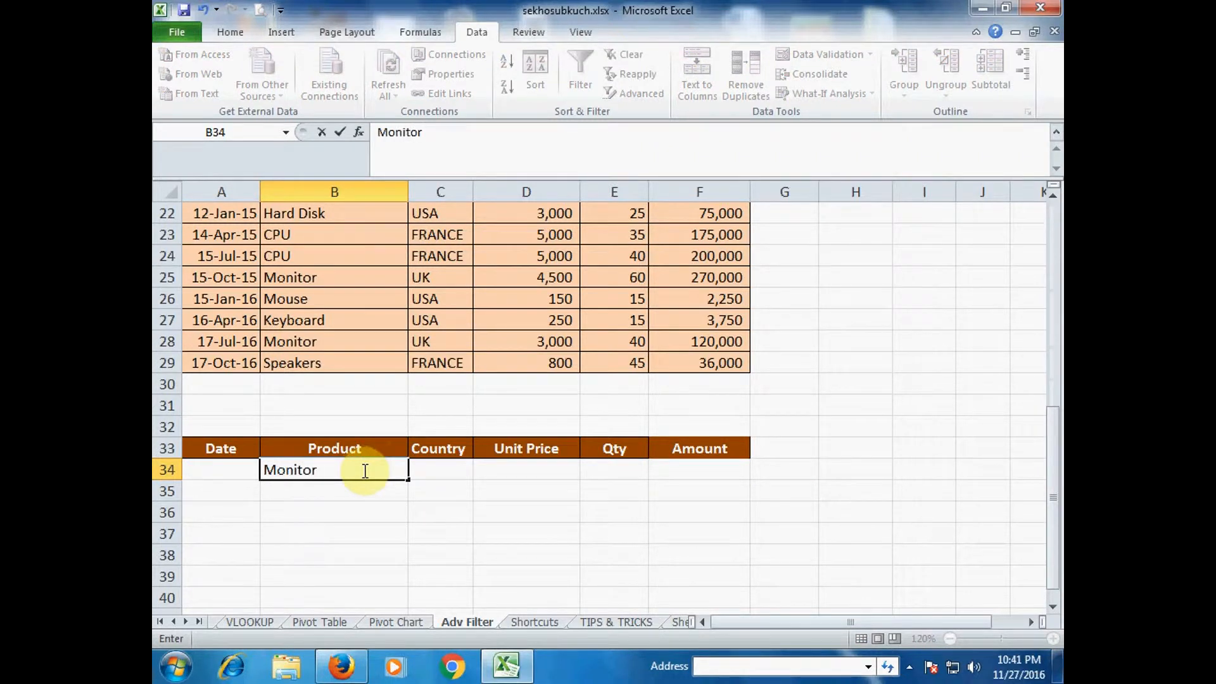
pyautogui.press('Tab')
pyautogui.write('u')
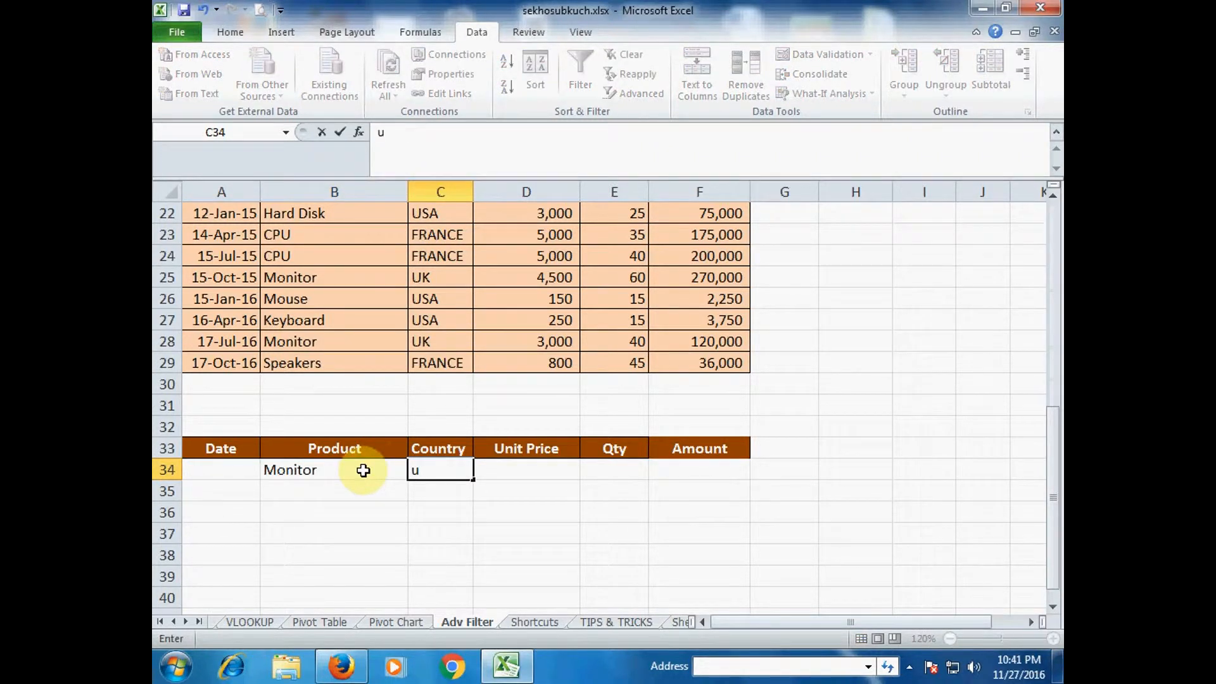
pyautogui.press('Tab')
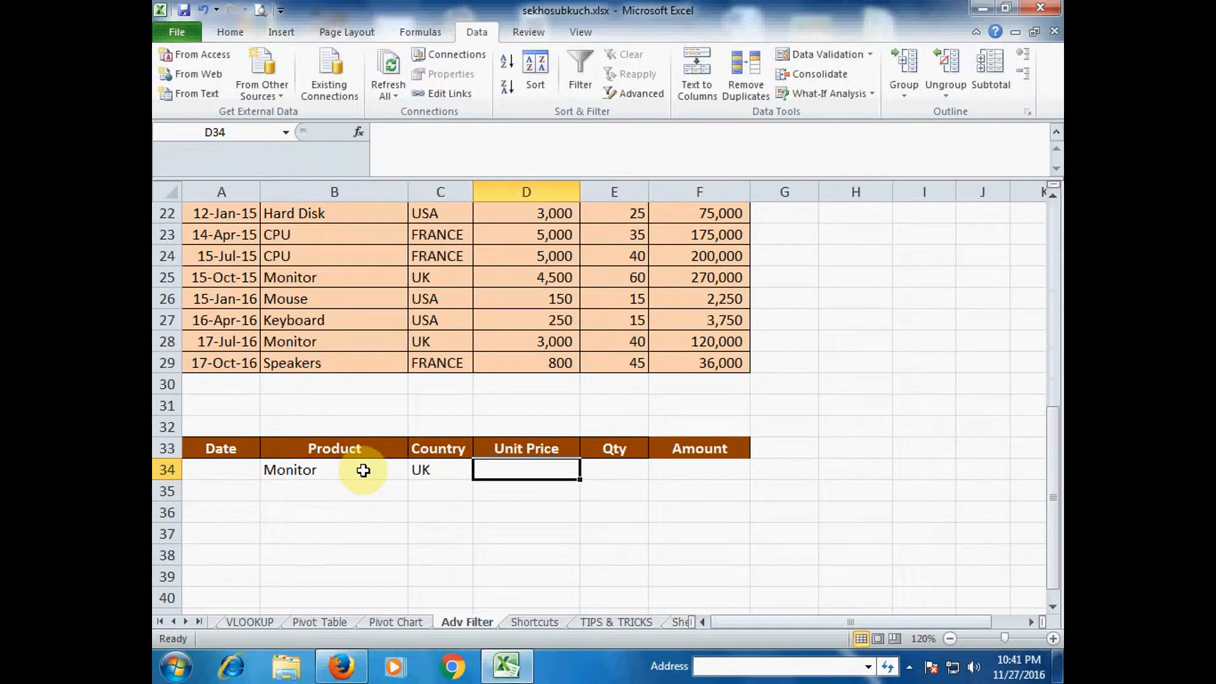
pyautogui.press('Tab')
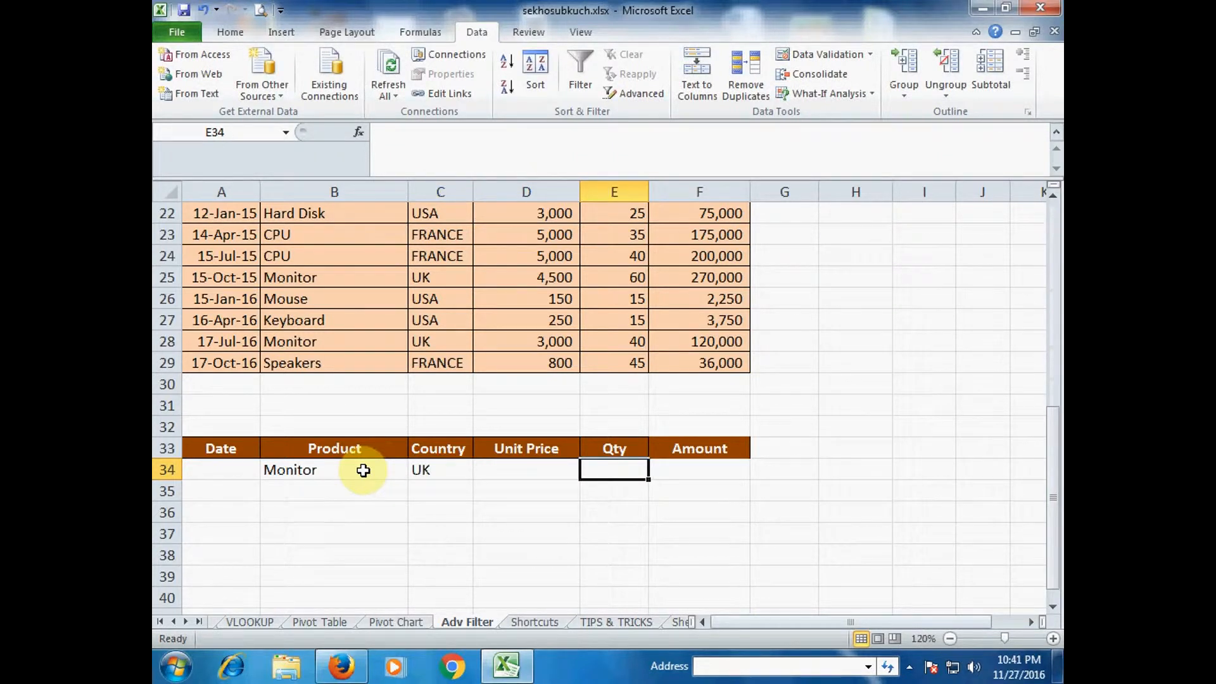
pyautogui.write('>10')
pyautogui.press('Return')
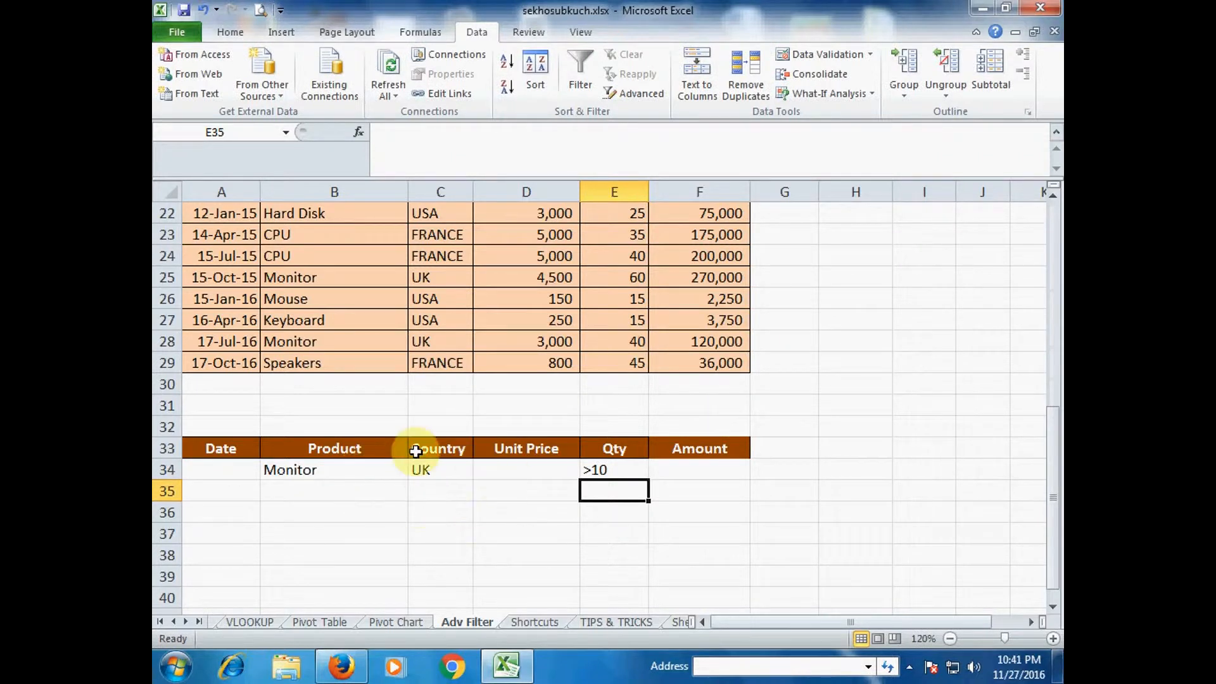
# Start an Advanced Filter with list range A9:F29 and criteria range A33:F34
pyautogui.scroll(1, 557, 394)
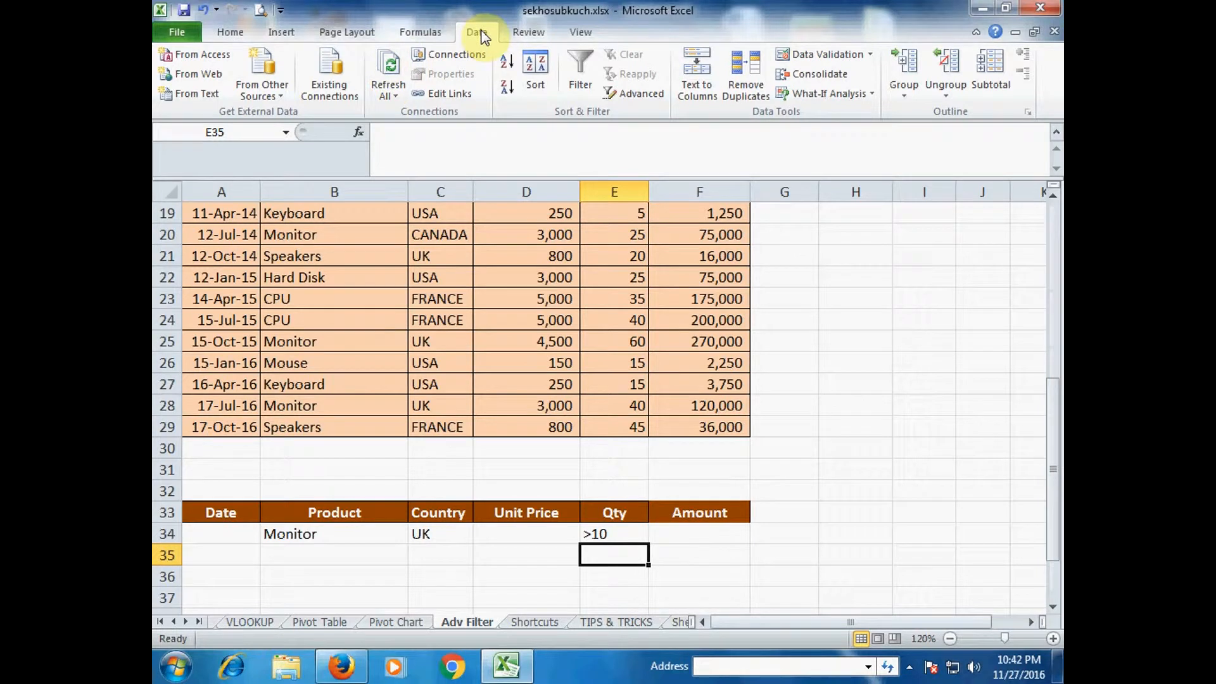
pyautogui.click(634, 93)
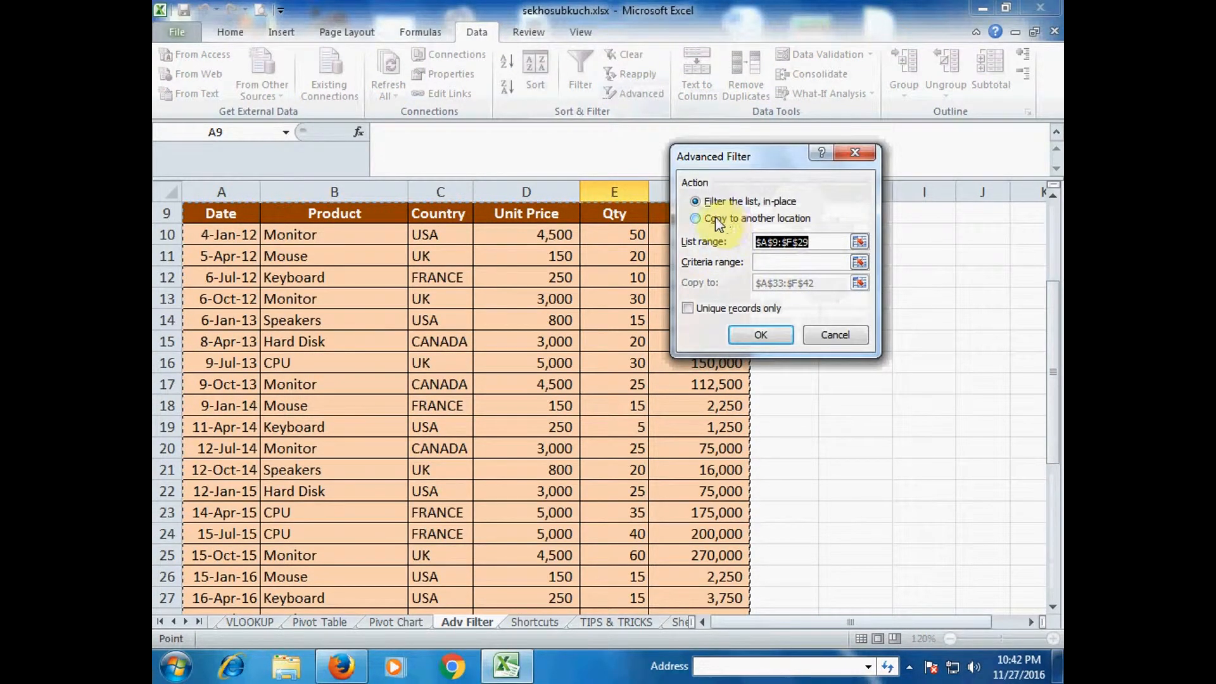
pyautogui.click(862, 243)
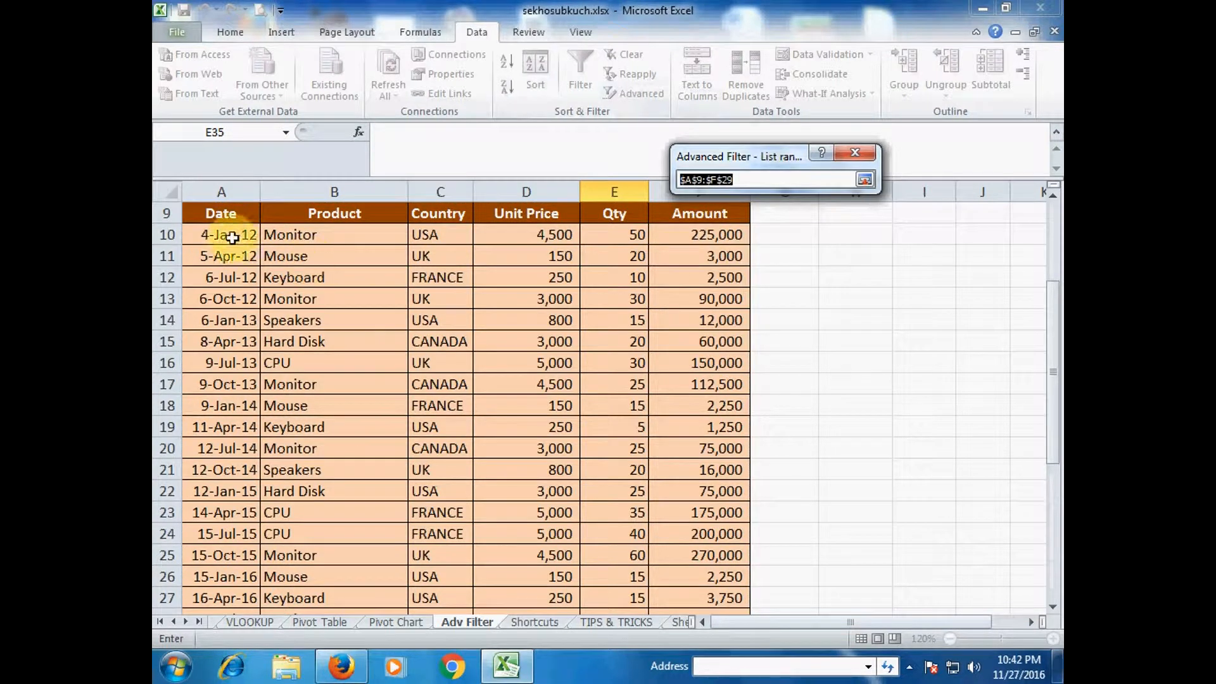
pyautogui.moveTo(229, 214); pyautogui.dragTo(702, 633)
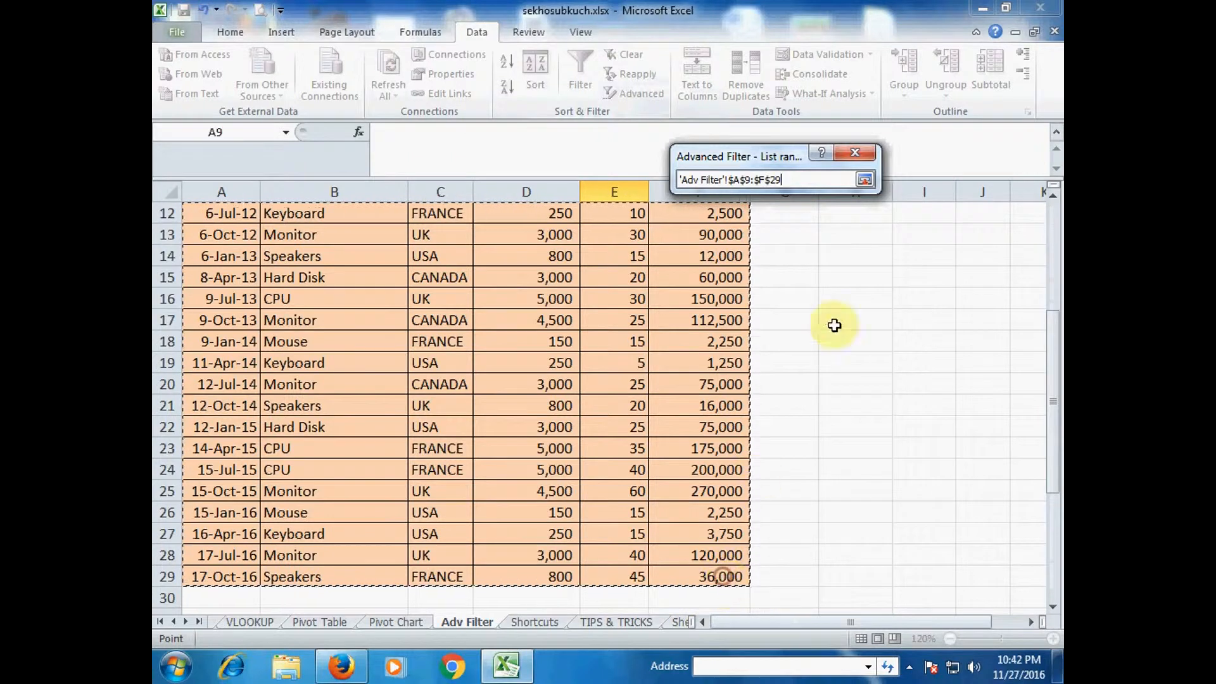
pyautogui.click(864, 179)
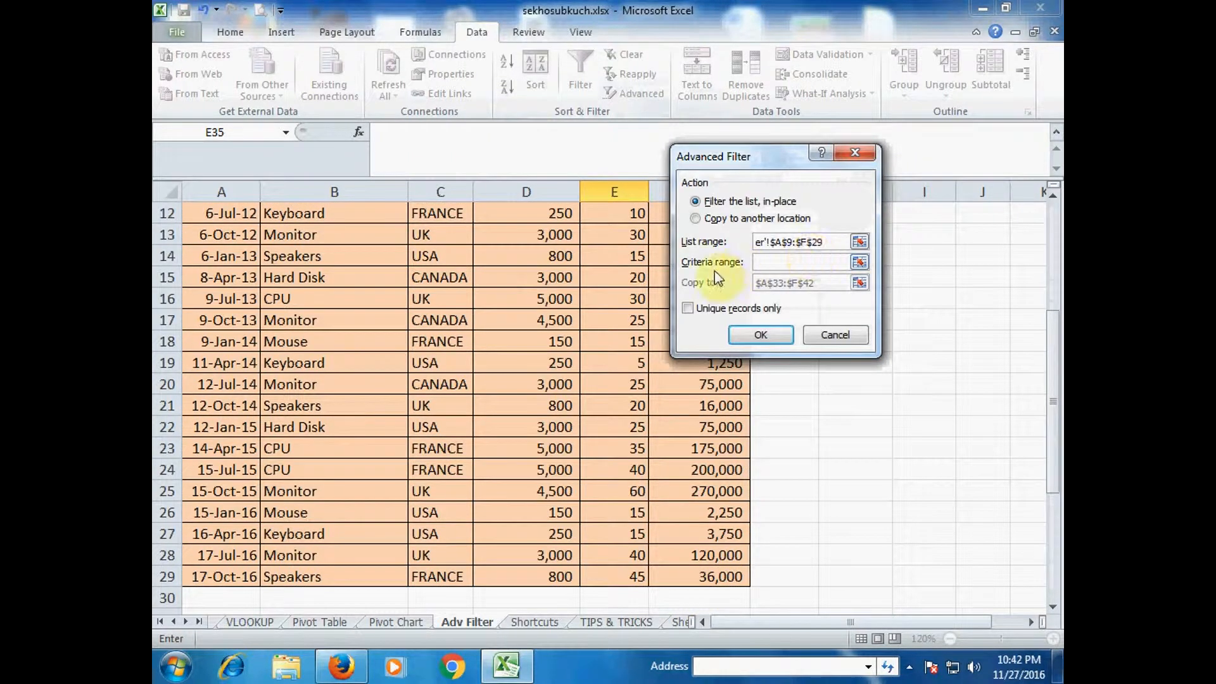
pyautogui.click(859, 262)
pyautogui.scroll(-2, 601, 350)
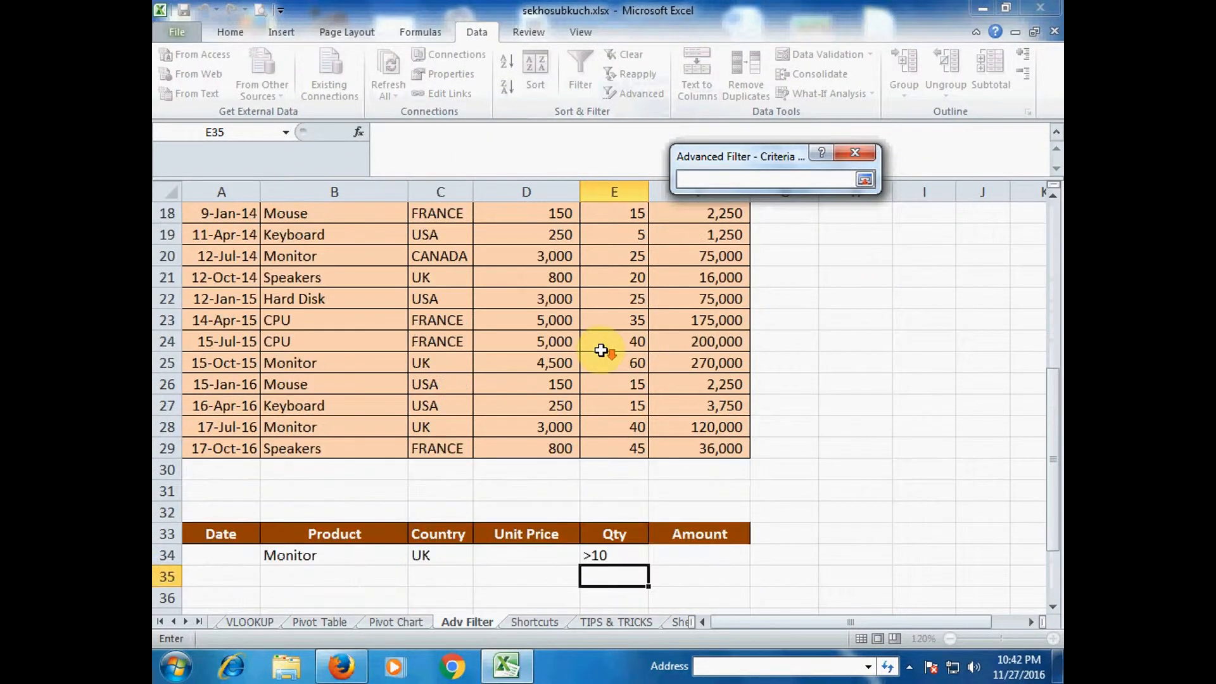
pyautogui.moveTo(196, 533); pyautogui.dragTo(691, 557)
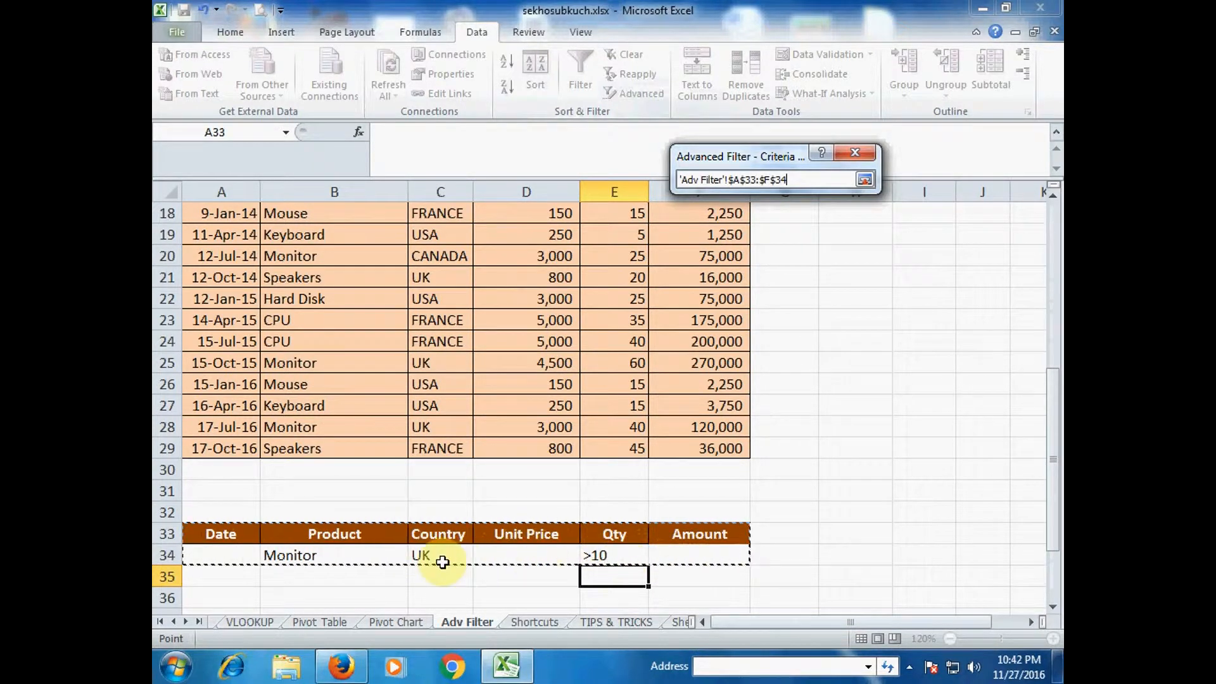
pyautogui.click(864, 179)
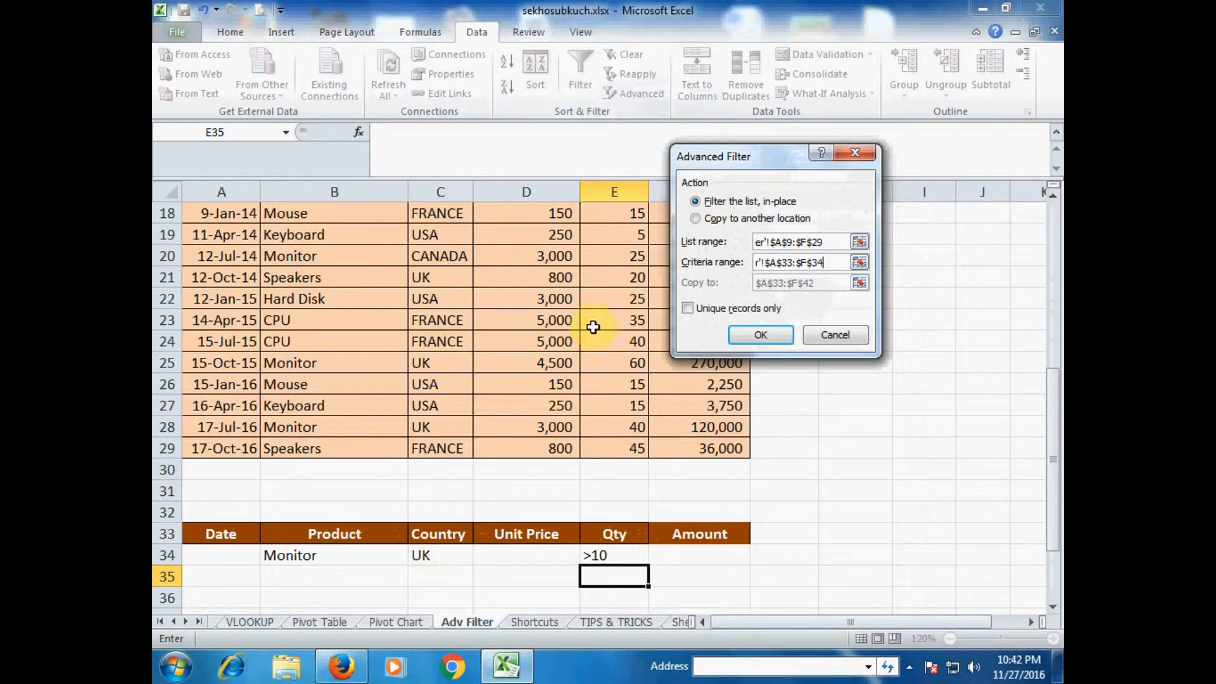
# Set the filter to copy its results to another location, A37:F48, and run it
pyautogui.click(696, 218)
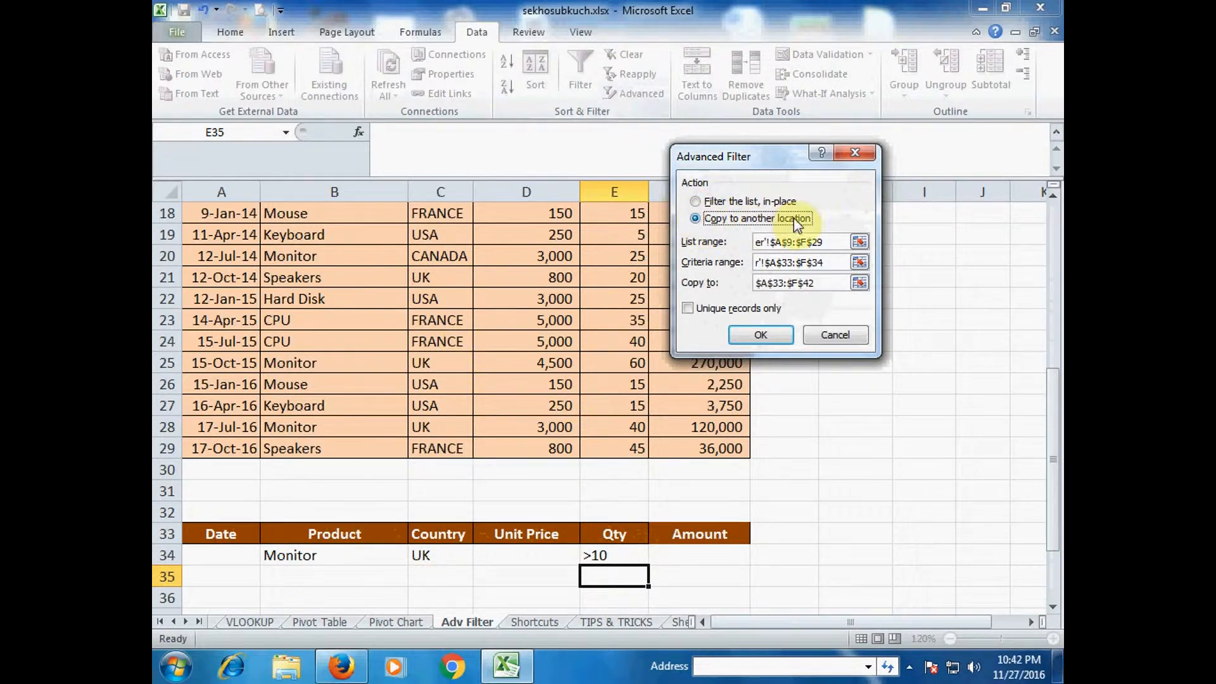
pyautogui.click(859, 282)
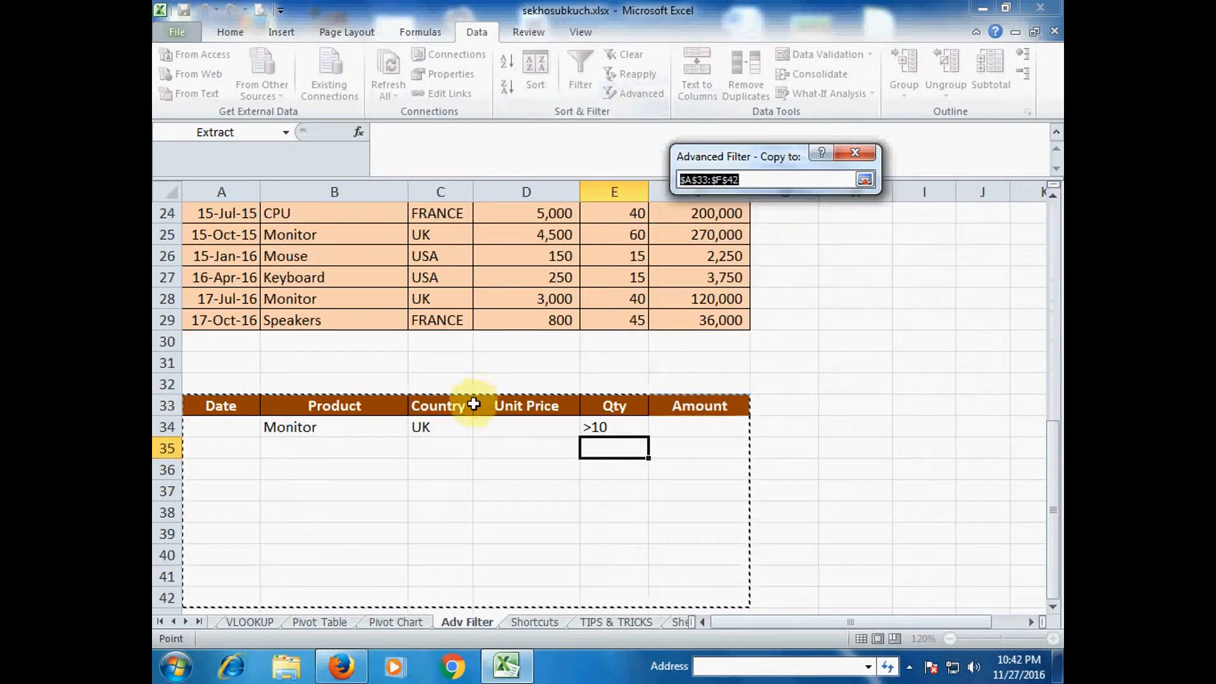
pyautogui.moveTo(209, 491); pyautogui.dragTo(712, 556)
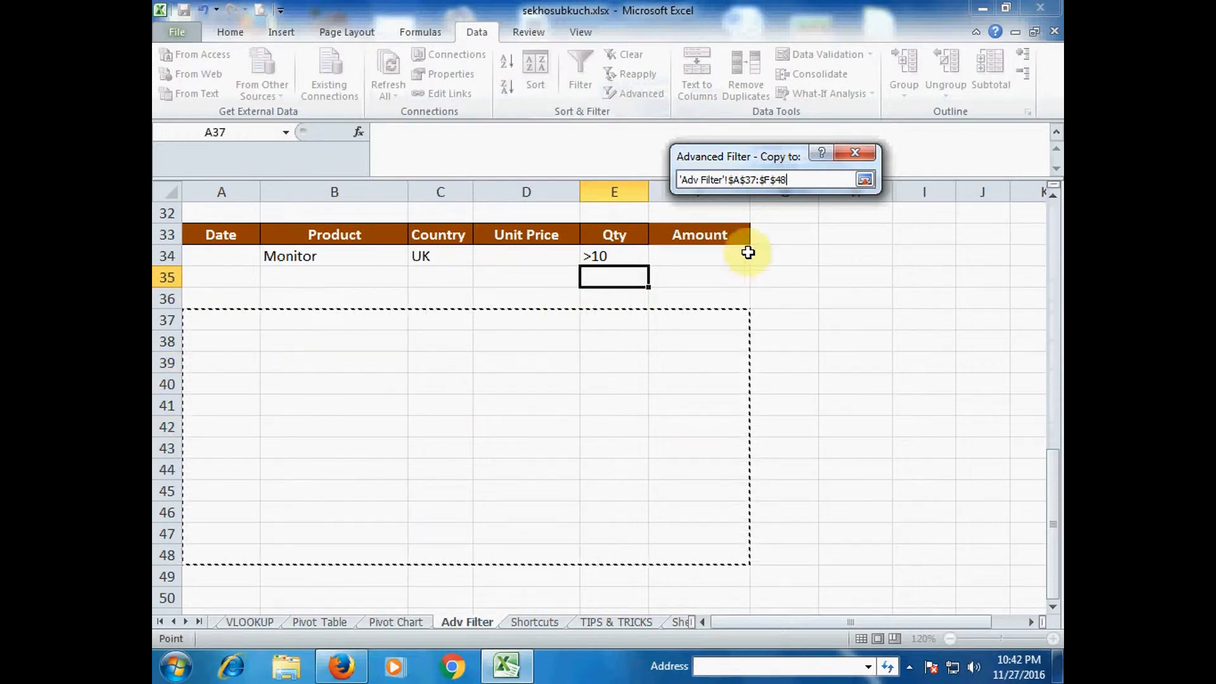
pyautogui.click(865, 179)
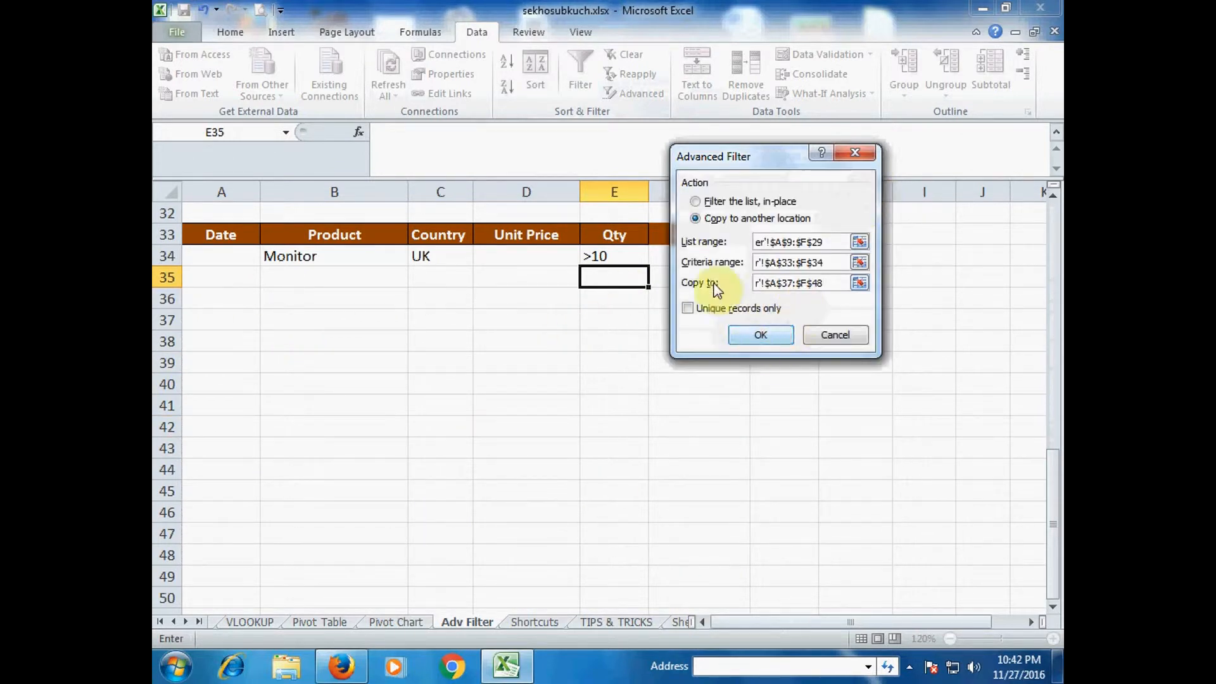
pyautogui.click(761, 337)
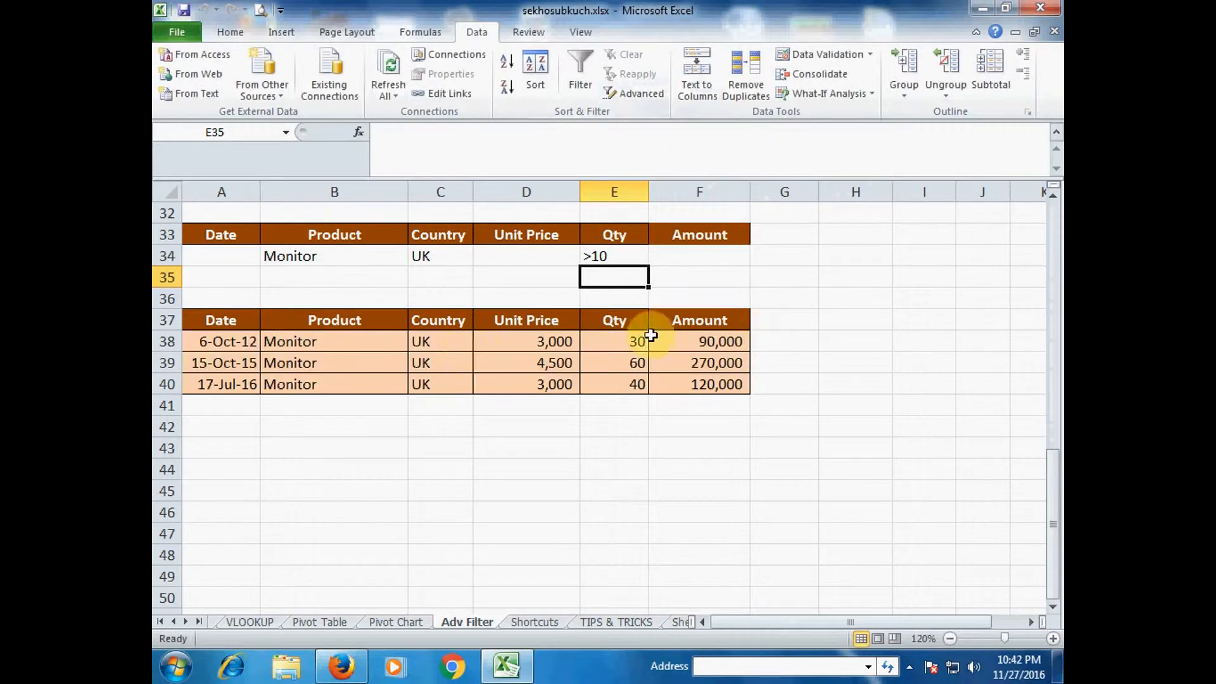
# Check the Product, Country and Qty values of the extracted rows against the criteria
pyautogui.scroll(1, 524, 340)
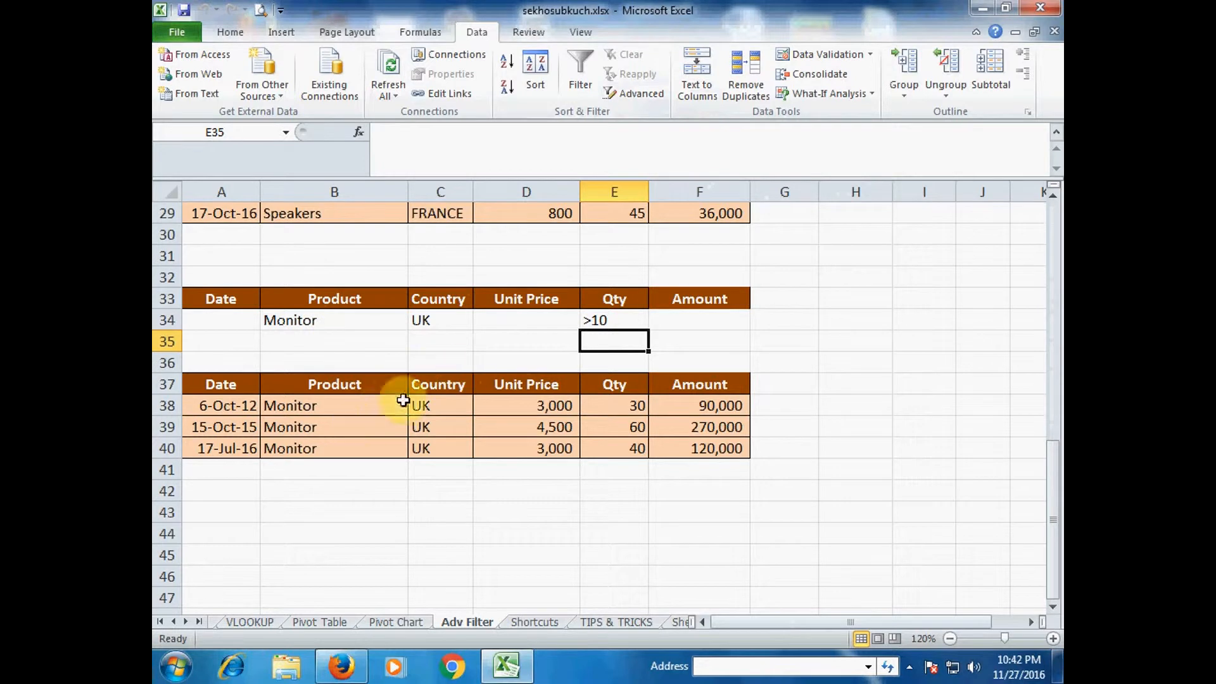
pyautogui.click(355, 412)
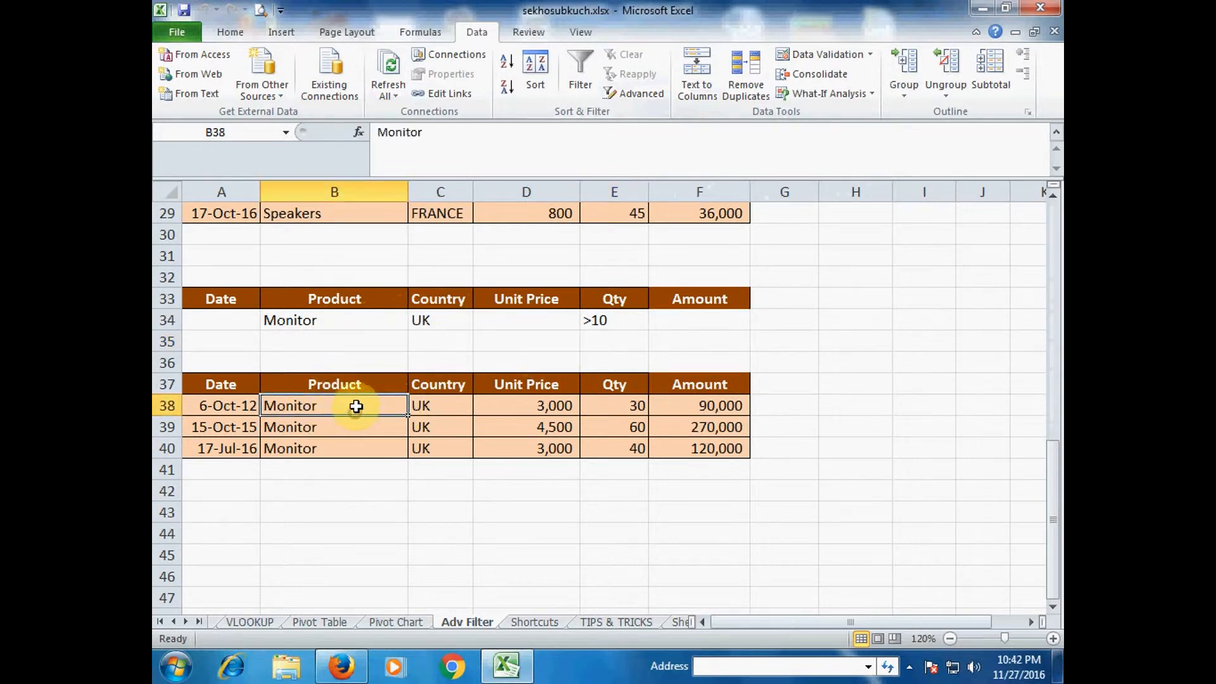
pyautogui.click(442, 411)
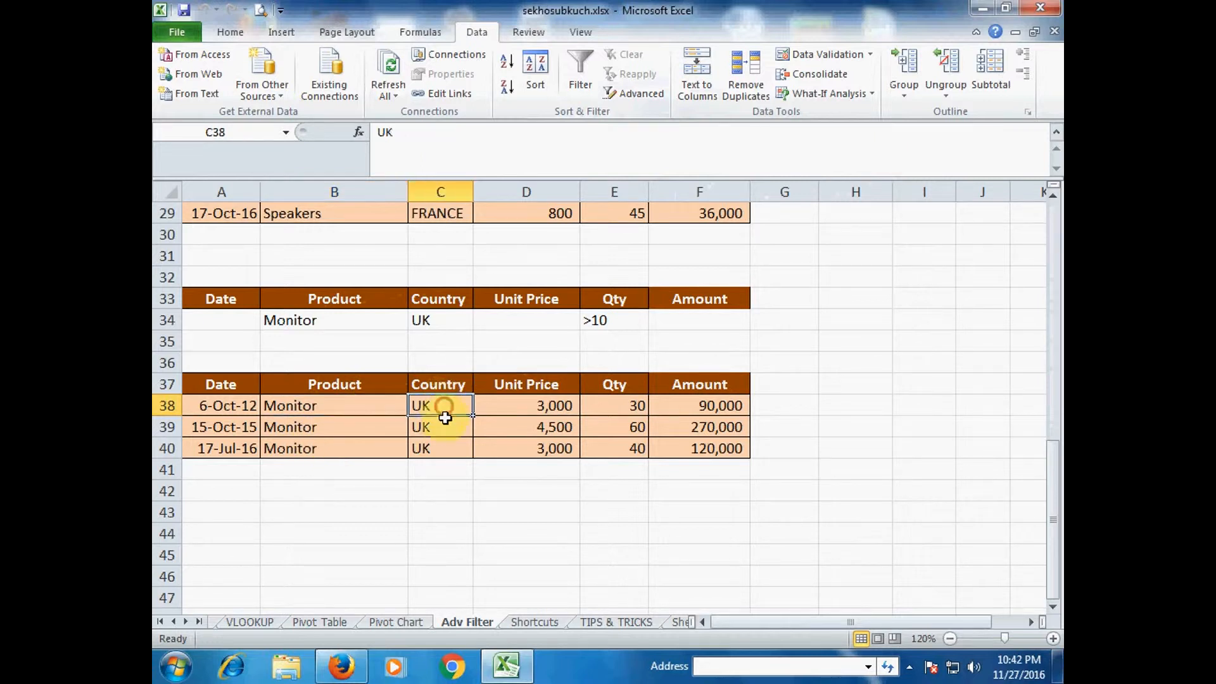
pyautogui.click(448, 450)
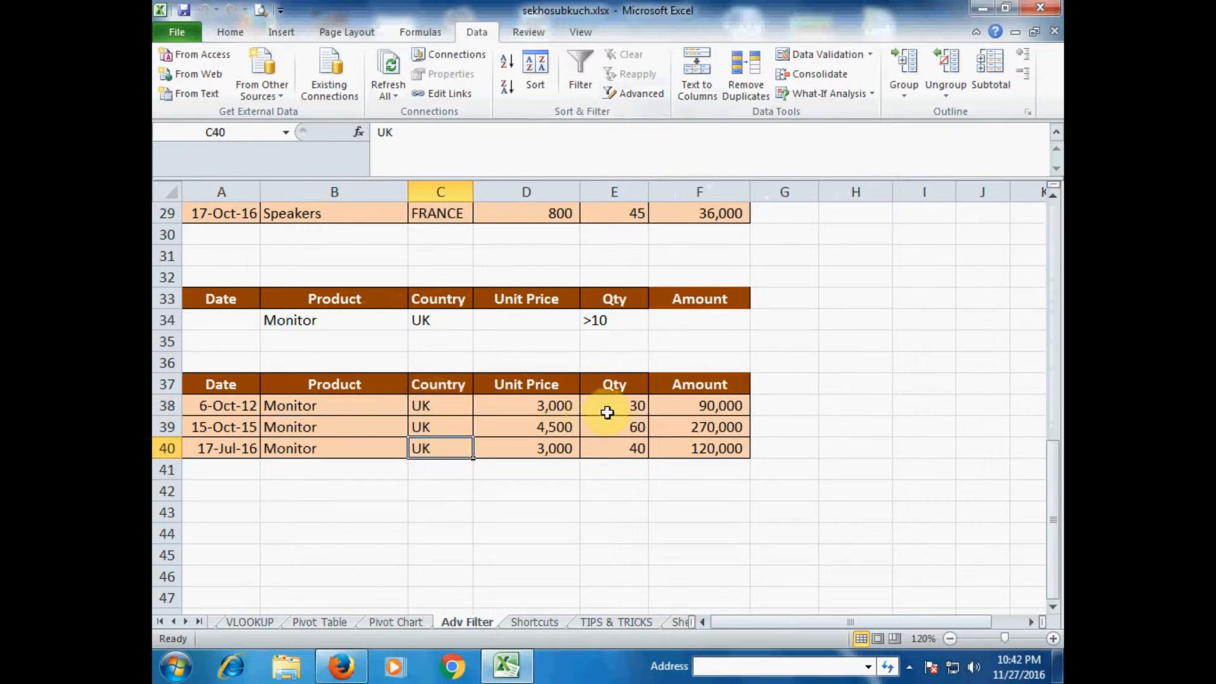
pyautogui.click(637, 407)
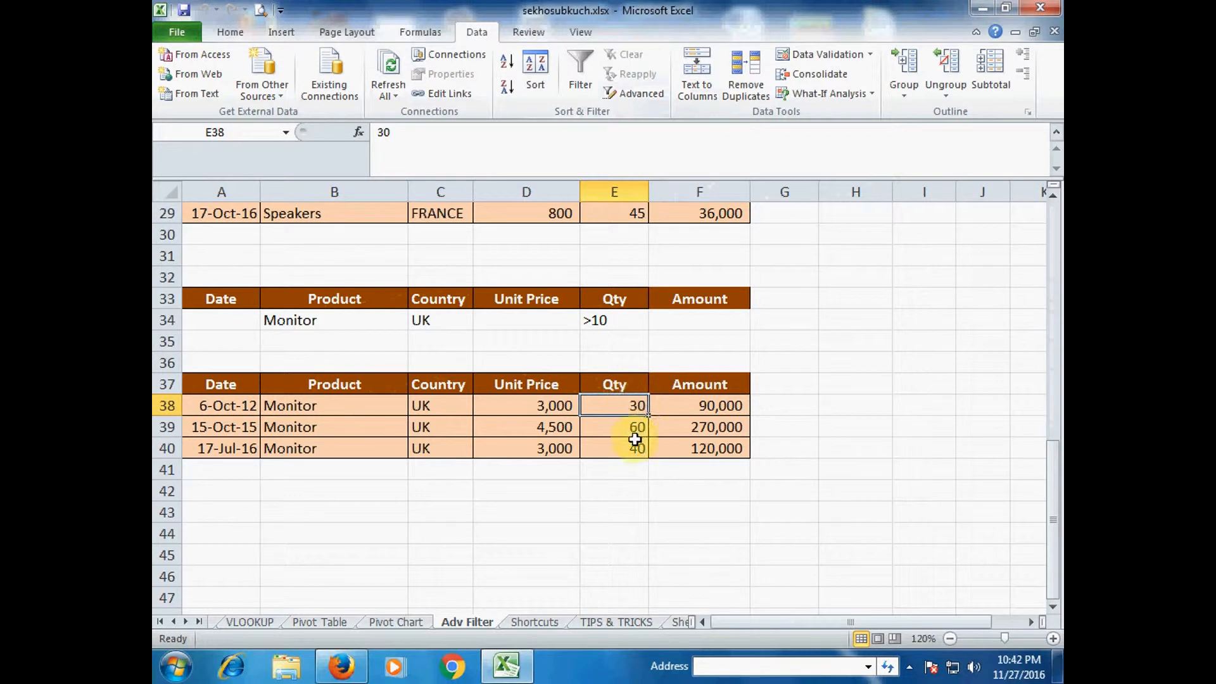
# Change the Qty criterion in E34 to >30
pyautogui.doubleClick(614, 319)
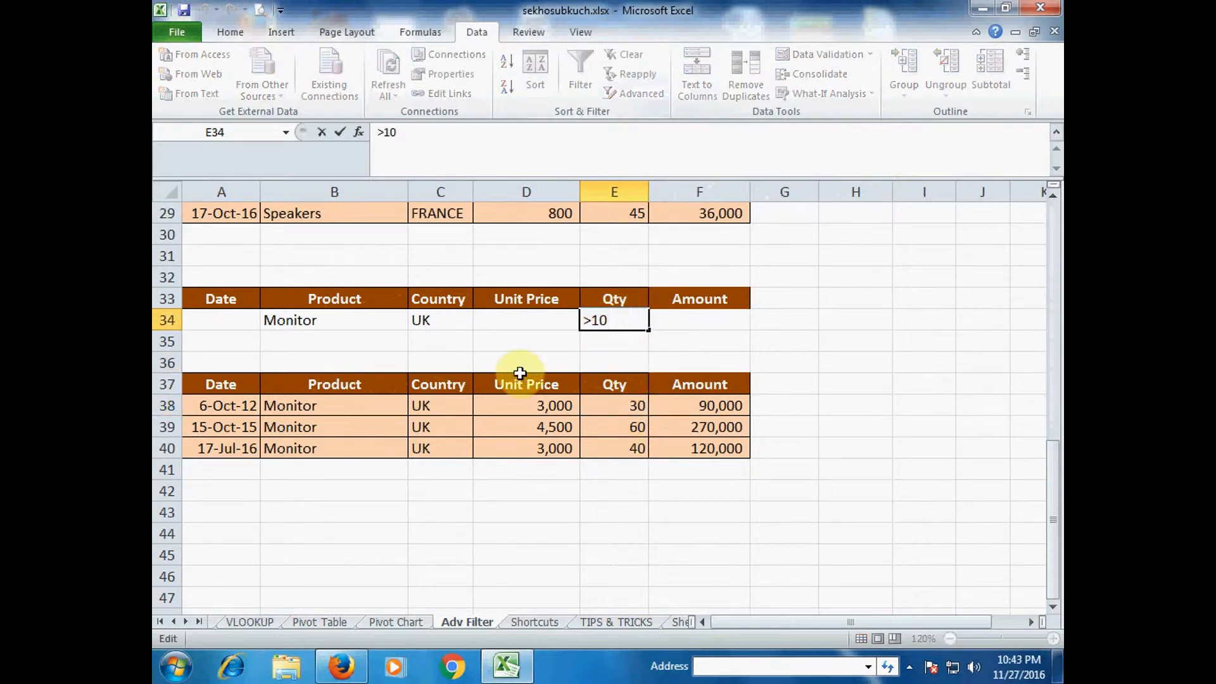
pyautogui.write('30')
pyautogui.press('Return')
pyautogui.press('Up')
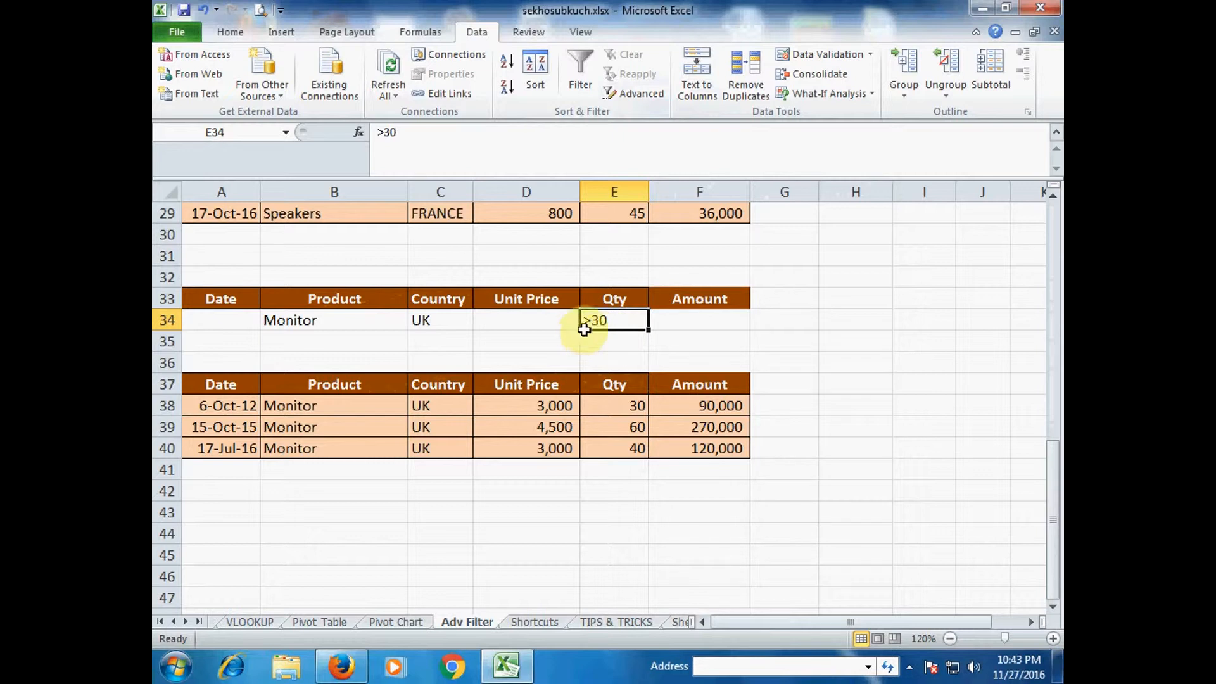
# Rerun the Advanced Filter with the same ranges, copying the results to another location at A37:F48
pyautogui.click(551, 321)
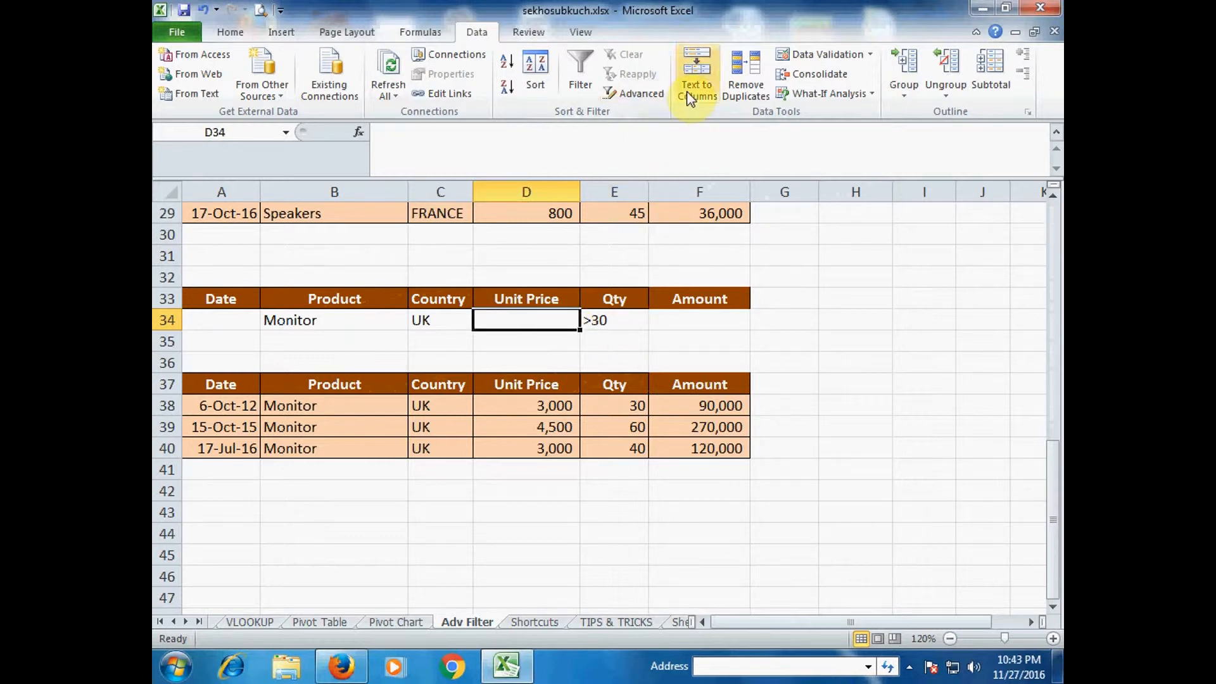
pyautogui.click(625, 95)
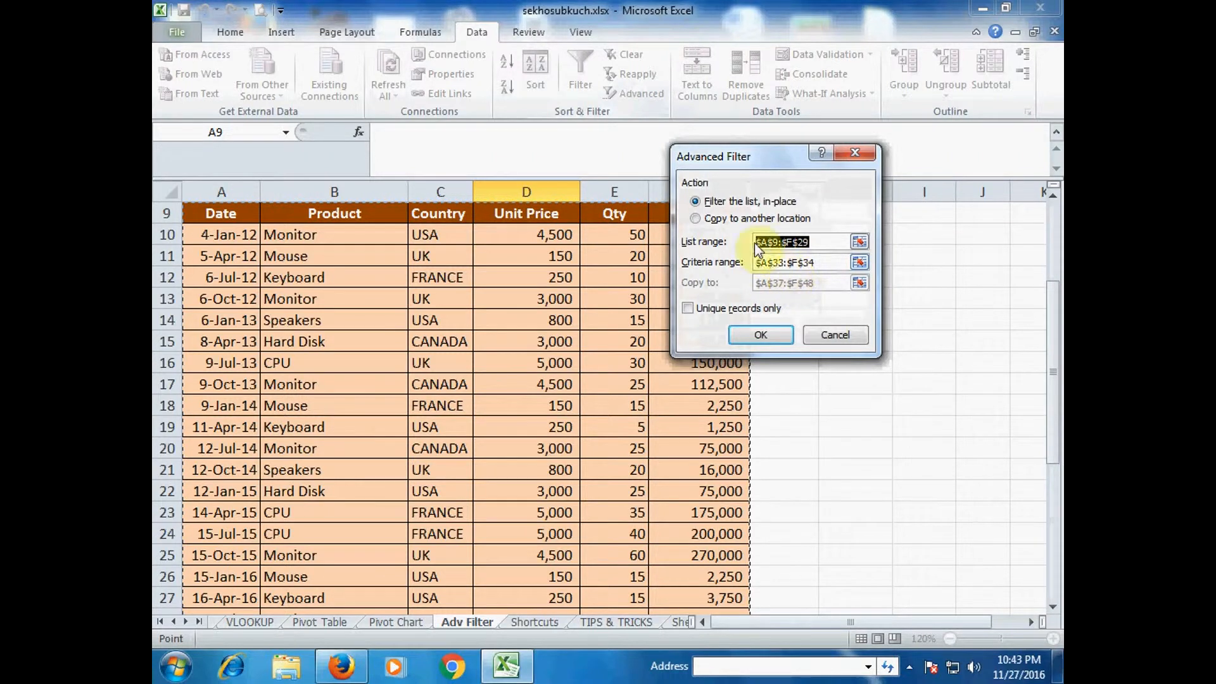
pyautogui.click(695, 218)
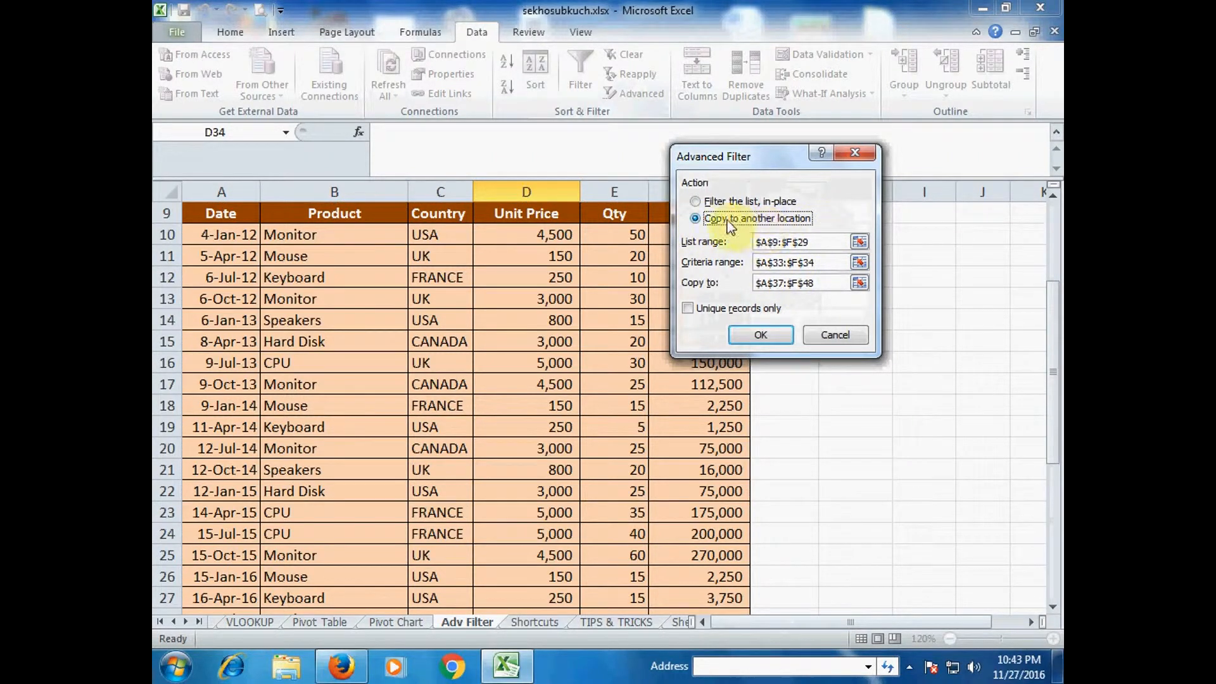
pyautogui.click(759, 335)
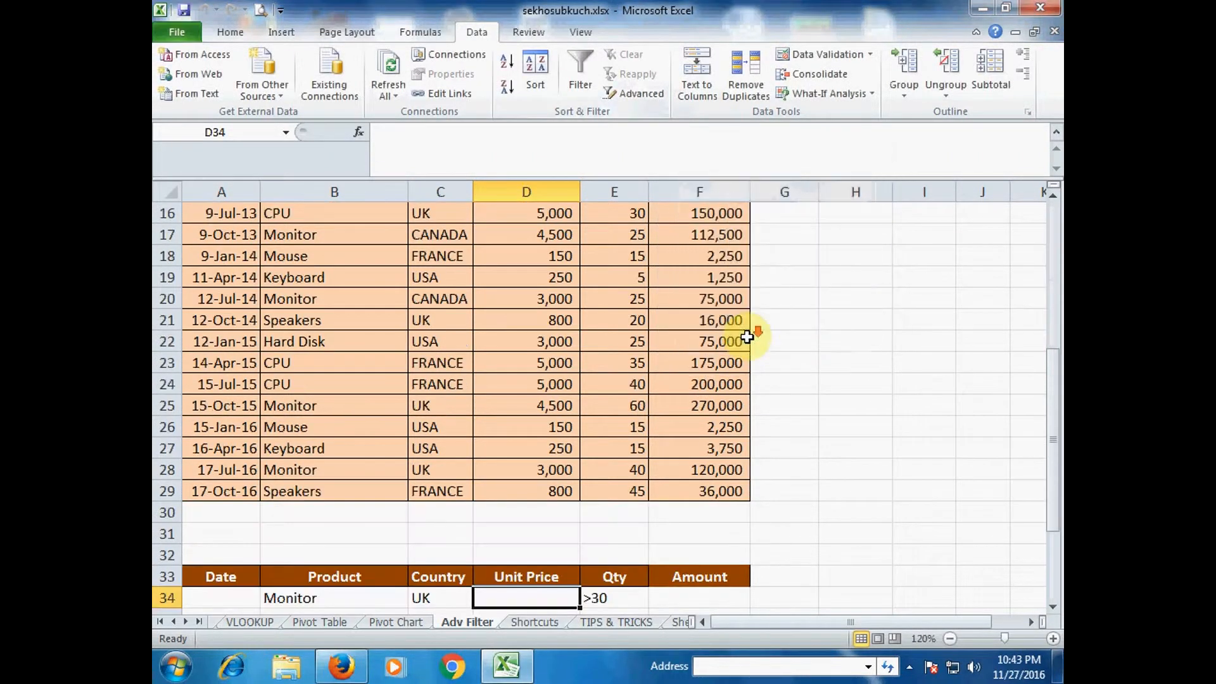
pyautogui.scroll(-4, 747, 337)
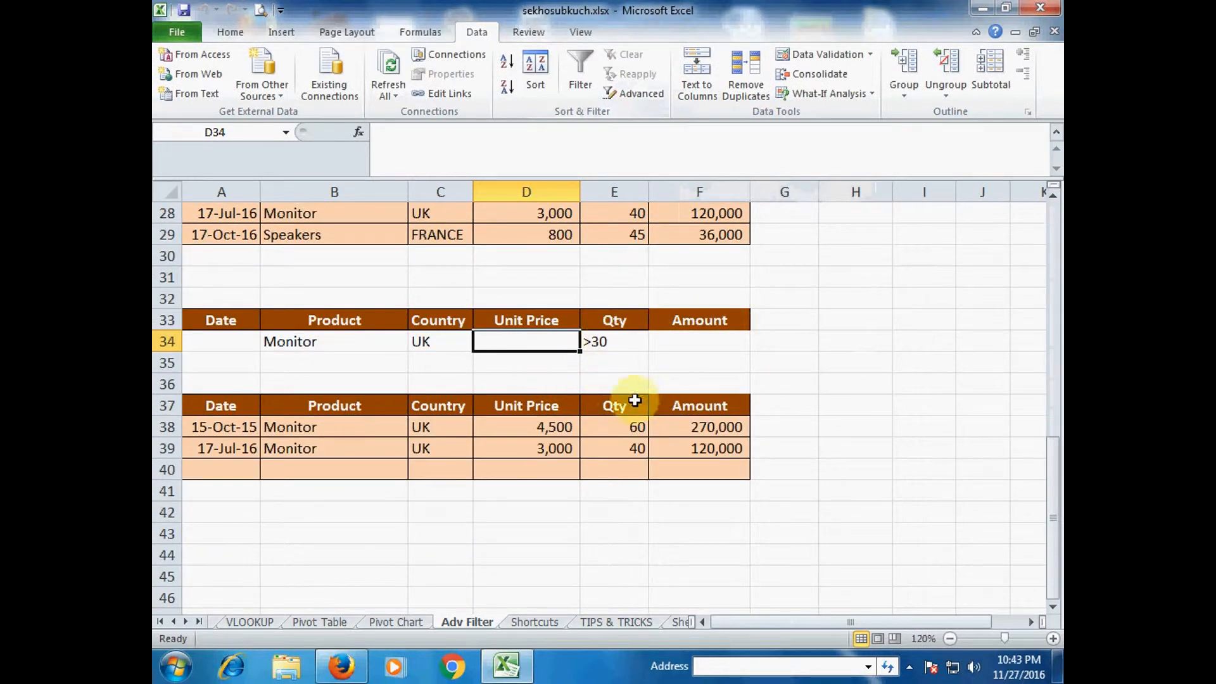
pyautogui.click(557, 425)
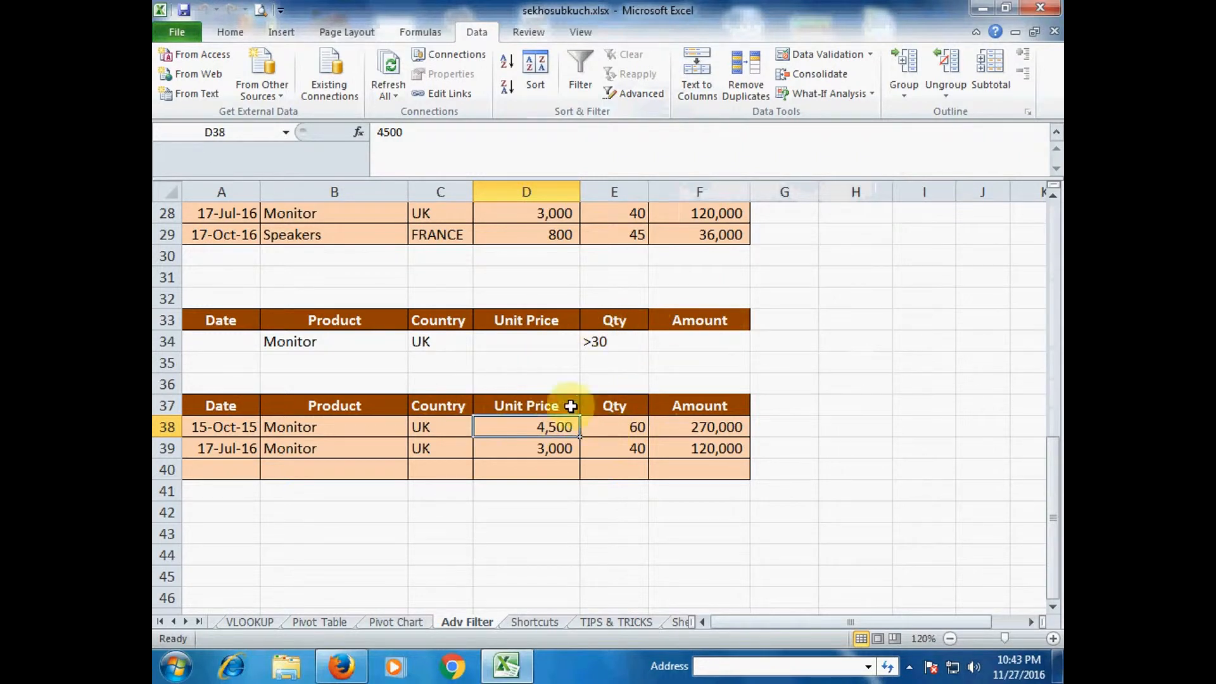
pyautogui.click(345, 350)
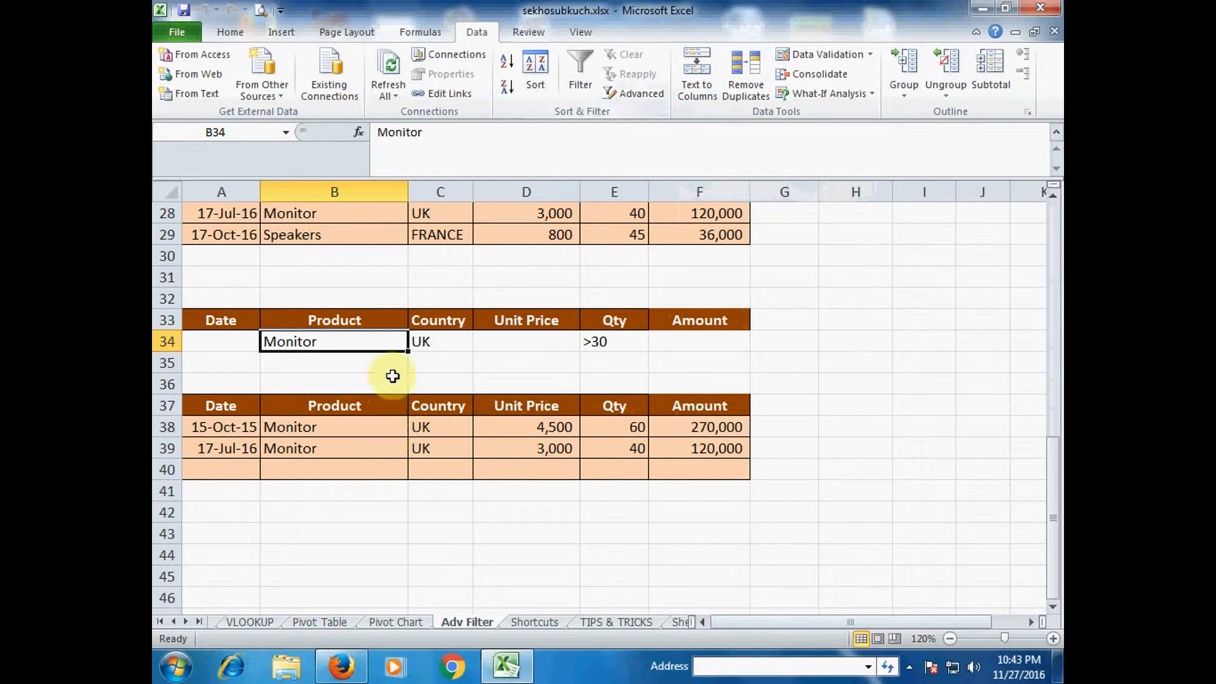
# Change the Country criterion in C34 to USA
pyautogui.click(433, 345)
pyautogui.click(341, 347)
pyautogui.doubleClick(437, 348)
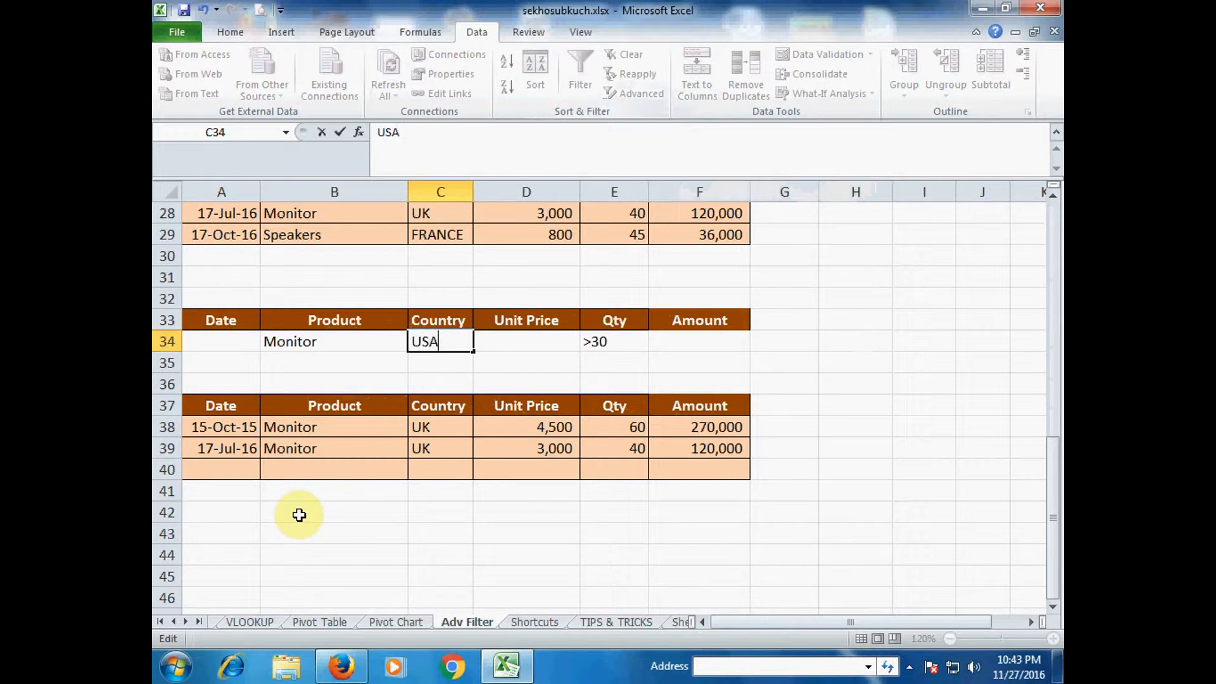
pyautogui.press('Return')
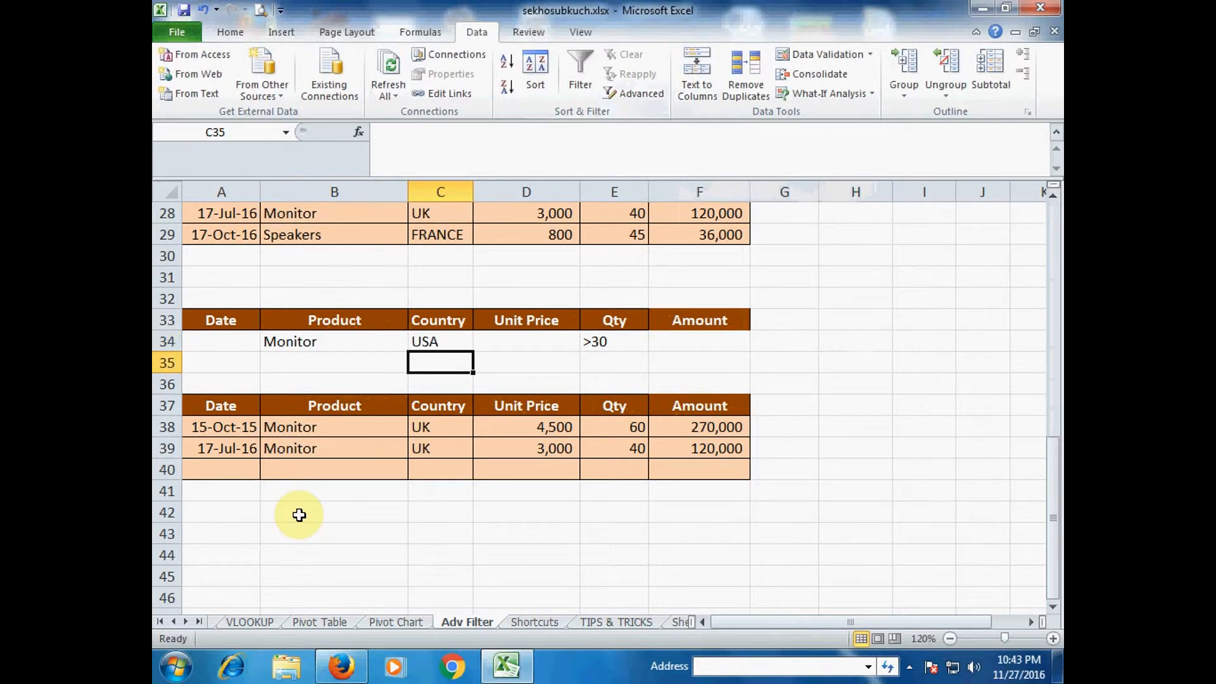
# Run the Advanced Filter on A9:F29 with criteria A33:F34, copying the USA monitor records to A37:F48
pyautogui.click(634, 93)
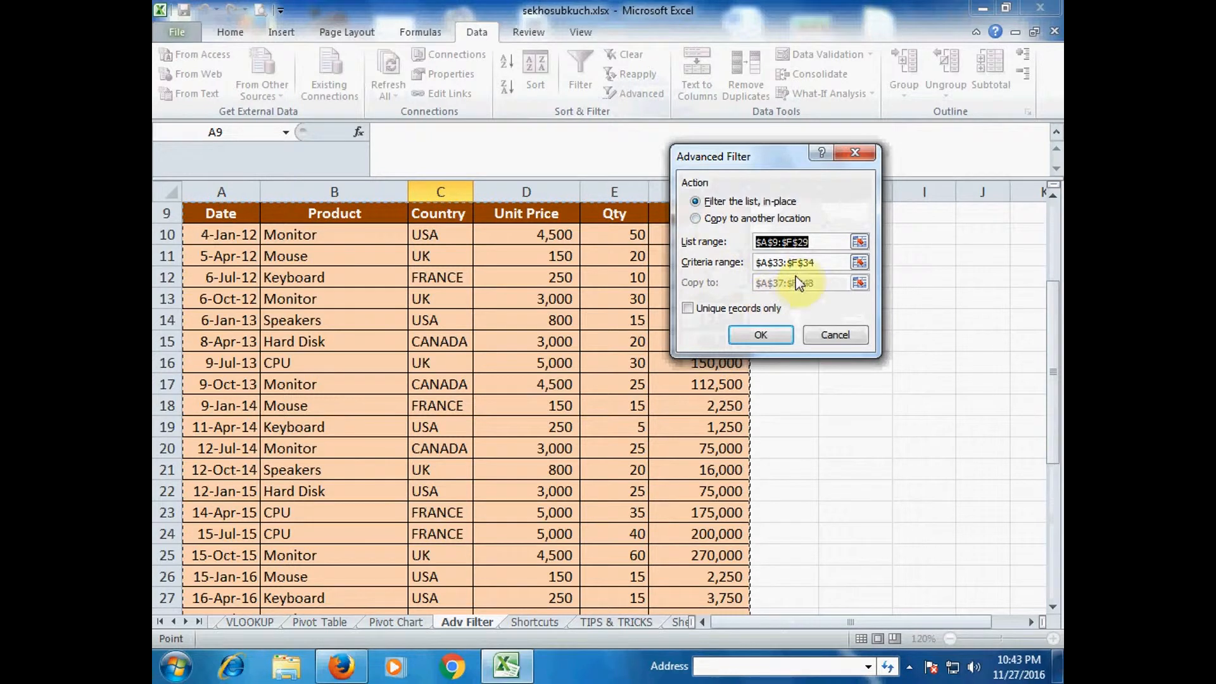
pyautogui.click(700, 219)
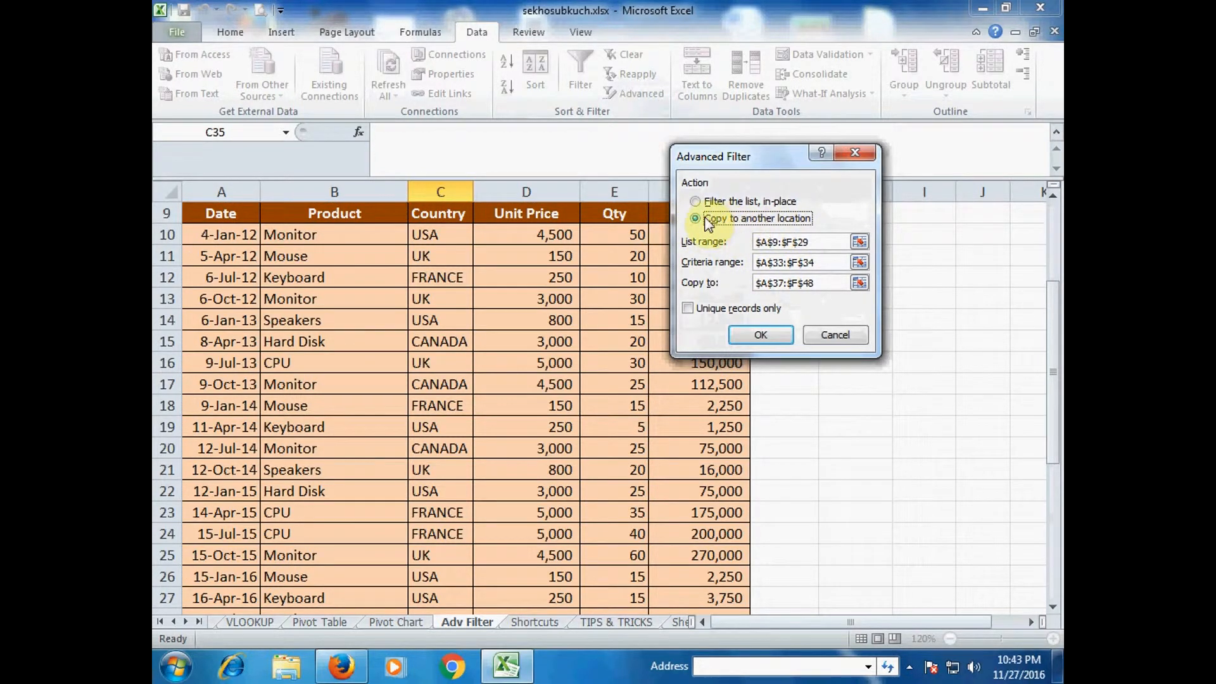
pyautogui.click(774, 332)
pyautogui.scroll(-3, 678, 408)
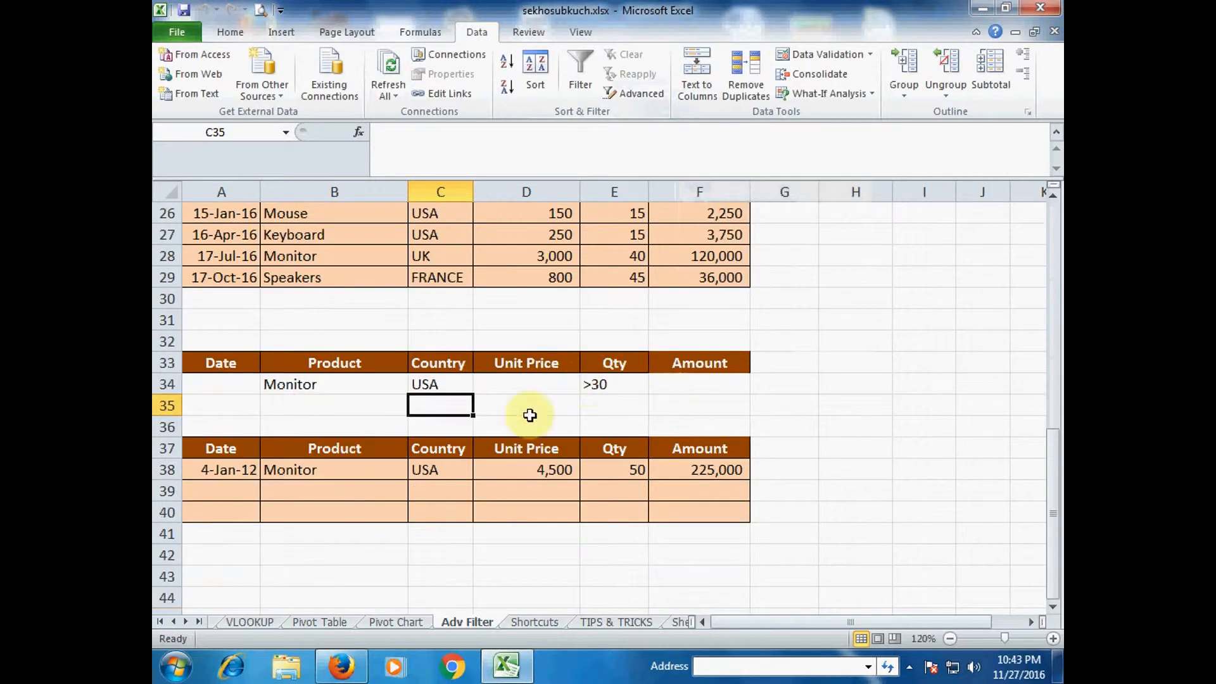
# Check the Product, Country and Qty values of the extracted record in row 38 against the criteria
pyautogui.click(327, 474)
pyautogui.click(446, 478)
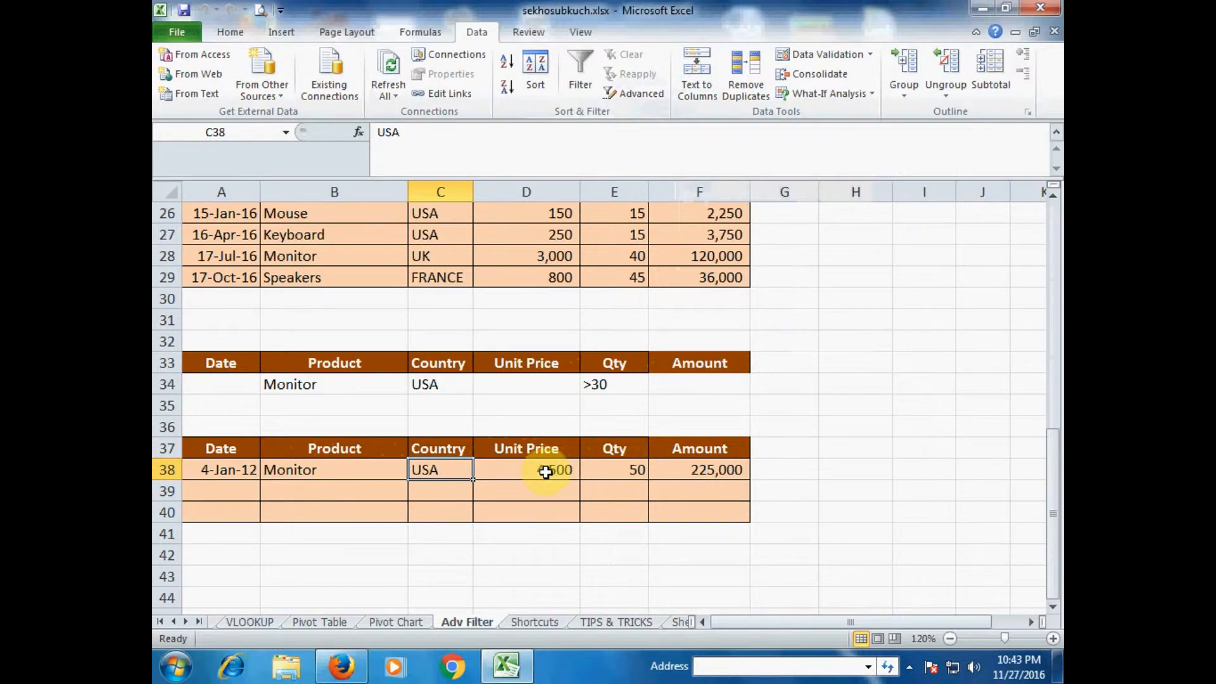
pyautogui.click(600, 471)
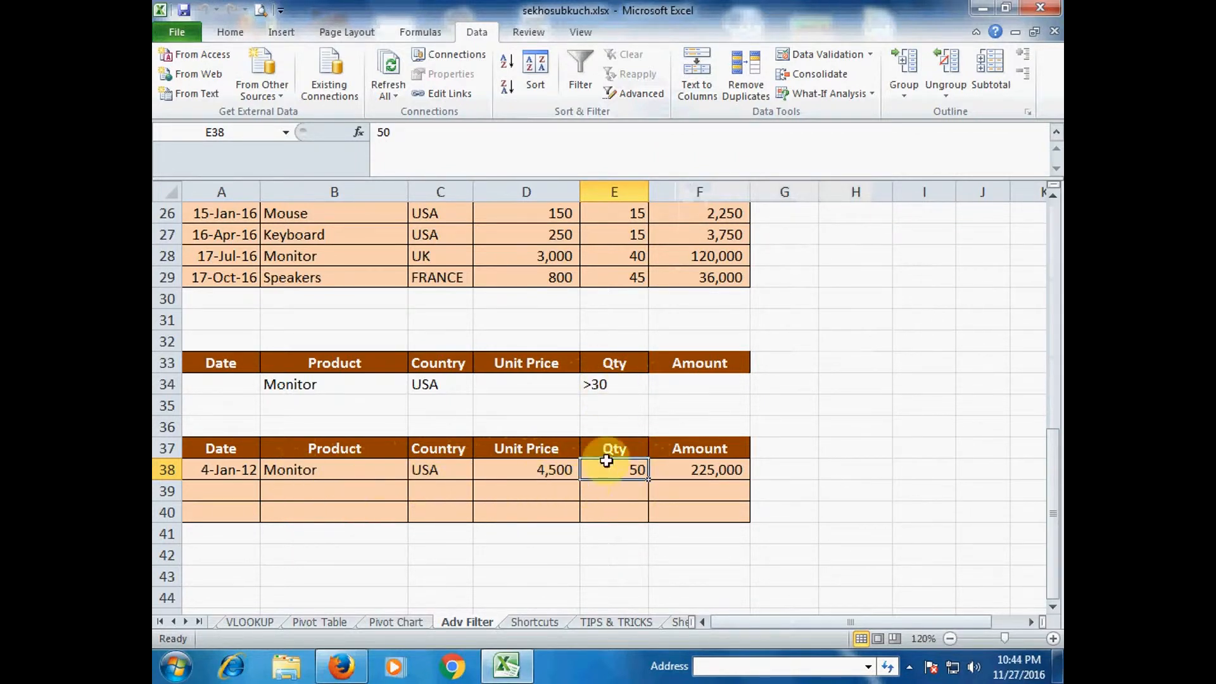
# Change the Country criterion in C34 to FRANCE
pyautogui.click(443, 387)
pyautogui.doubleClick(443, 386)
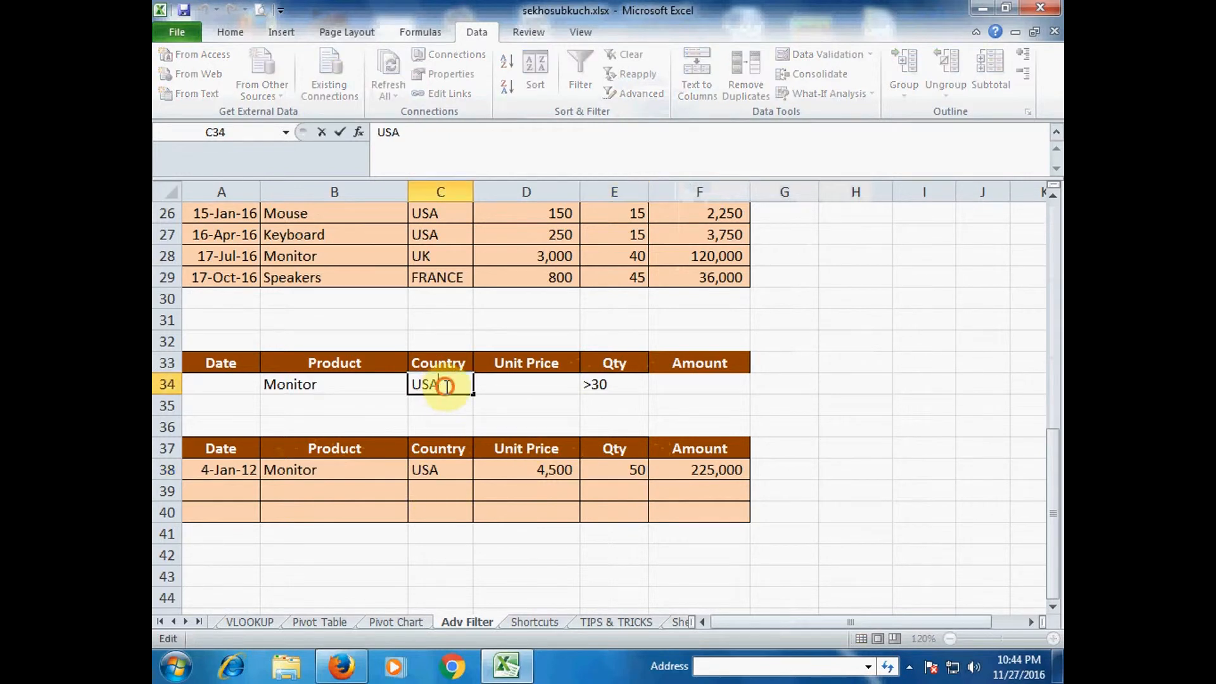
pyautogui.moveTo(445, 385); pyautogui.dragTo(412, 385)
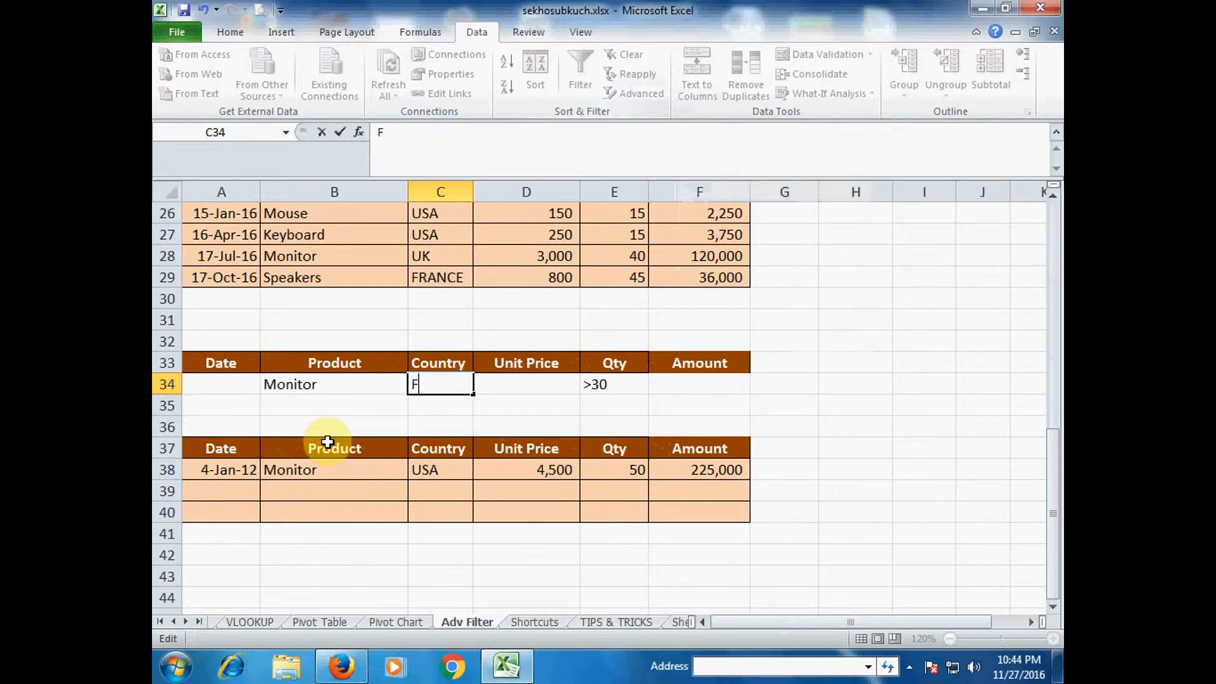
pyautogui.press('Return')
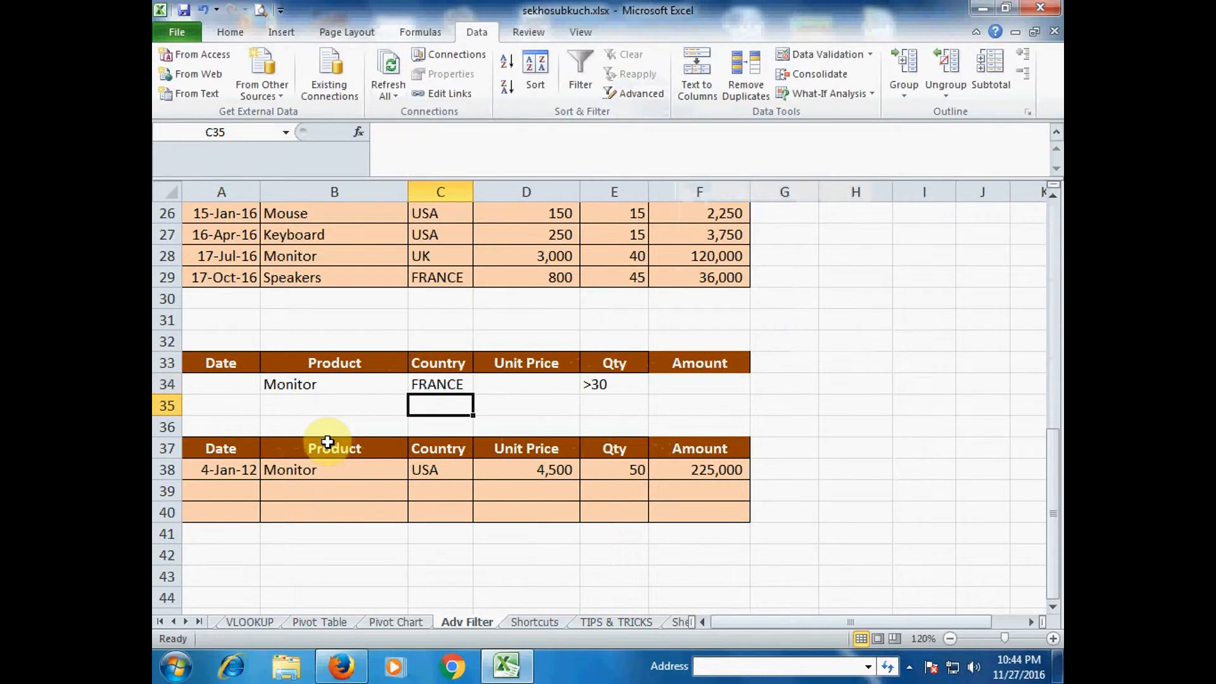
# Rerun the Advanced Filter with the FRANCE criterion and the same ranges, copying the results to another location at A37:F48
pyautogui.click(634, 93)
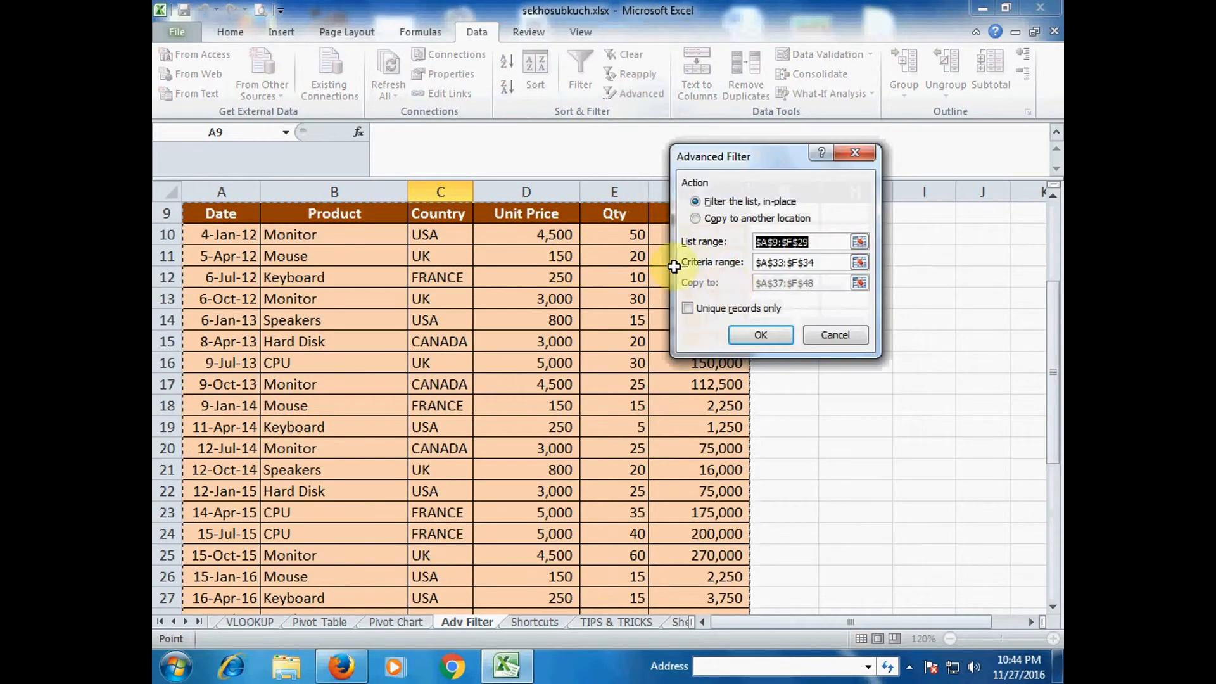
pyautogui.click(695, 218)
pyautogui.click(760, 335)
pyautogui.scroll(-7, 595, 418)
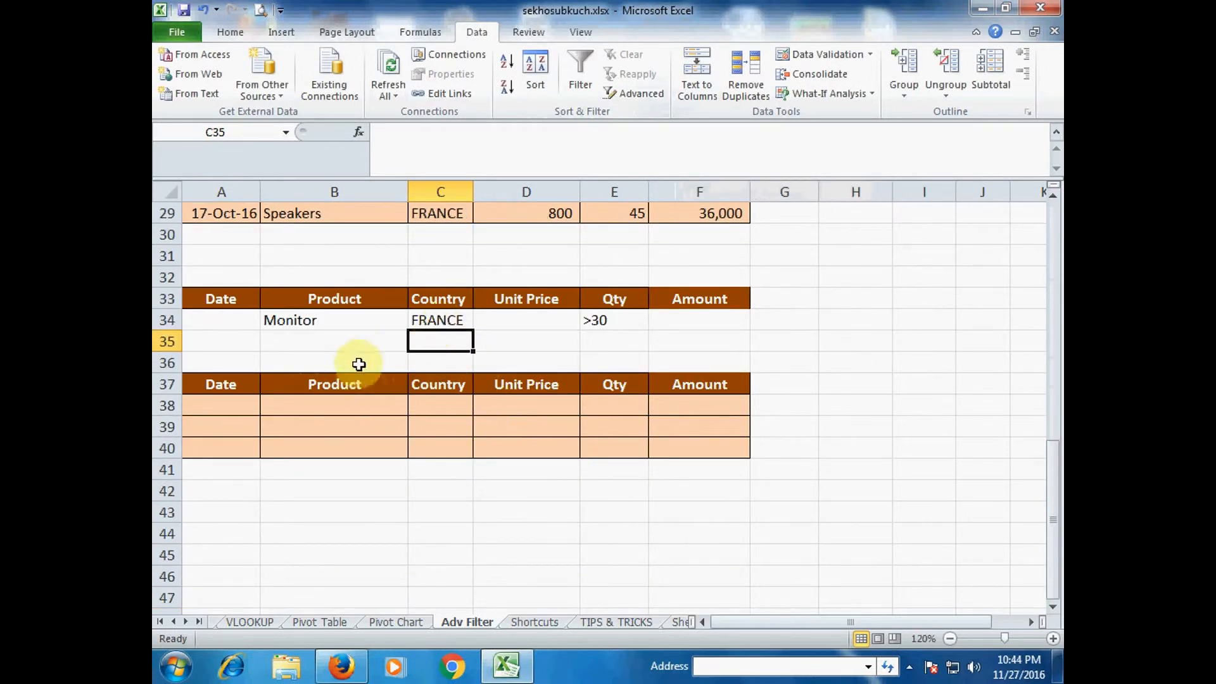
pyautogui.scroll(1, 360, 329)
# Change the Product criterion in B34 to Speakers
pyautogui.click(354, 390)
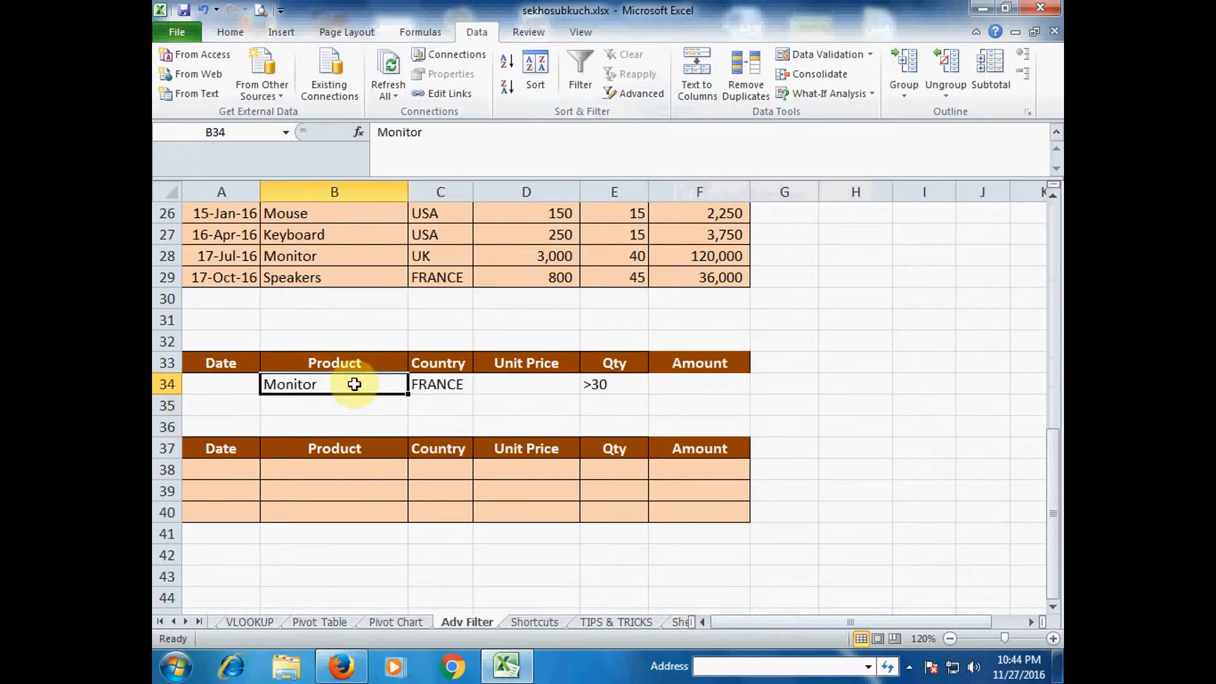
pyautogui.doubleClick(352, 383)
pyautogui.moveTo(352, 384); pyautogui.dragTo(247, 384)
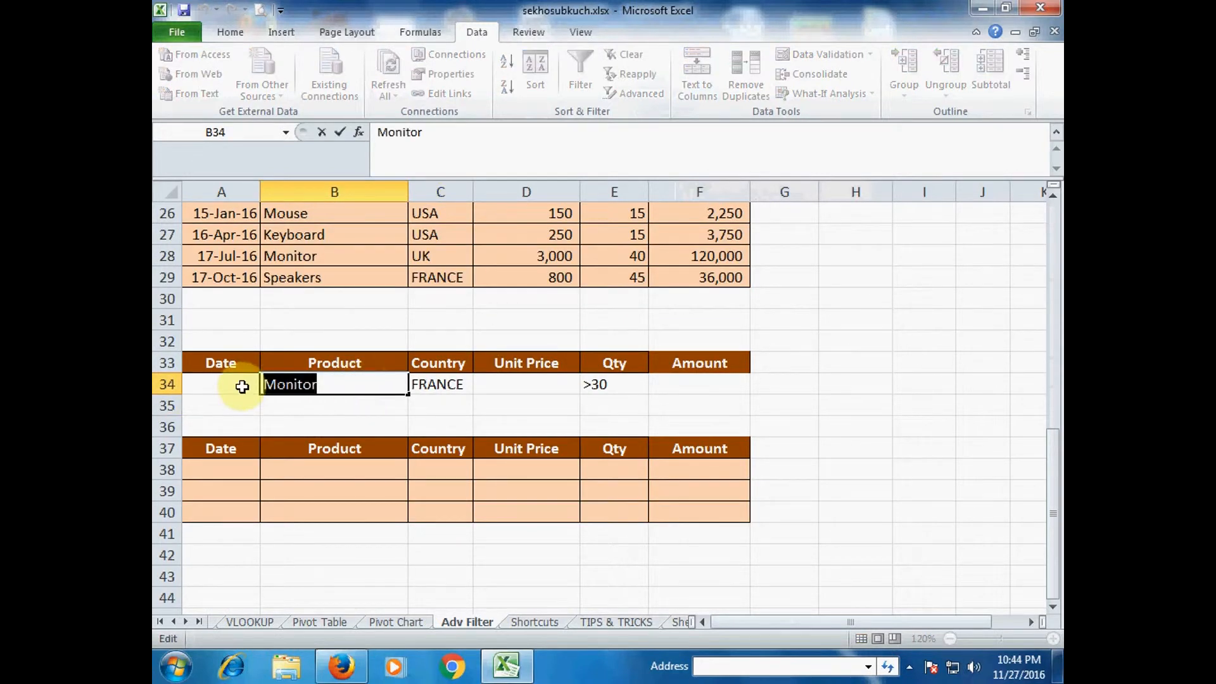
pyautogui.write('s')
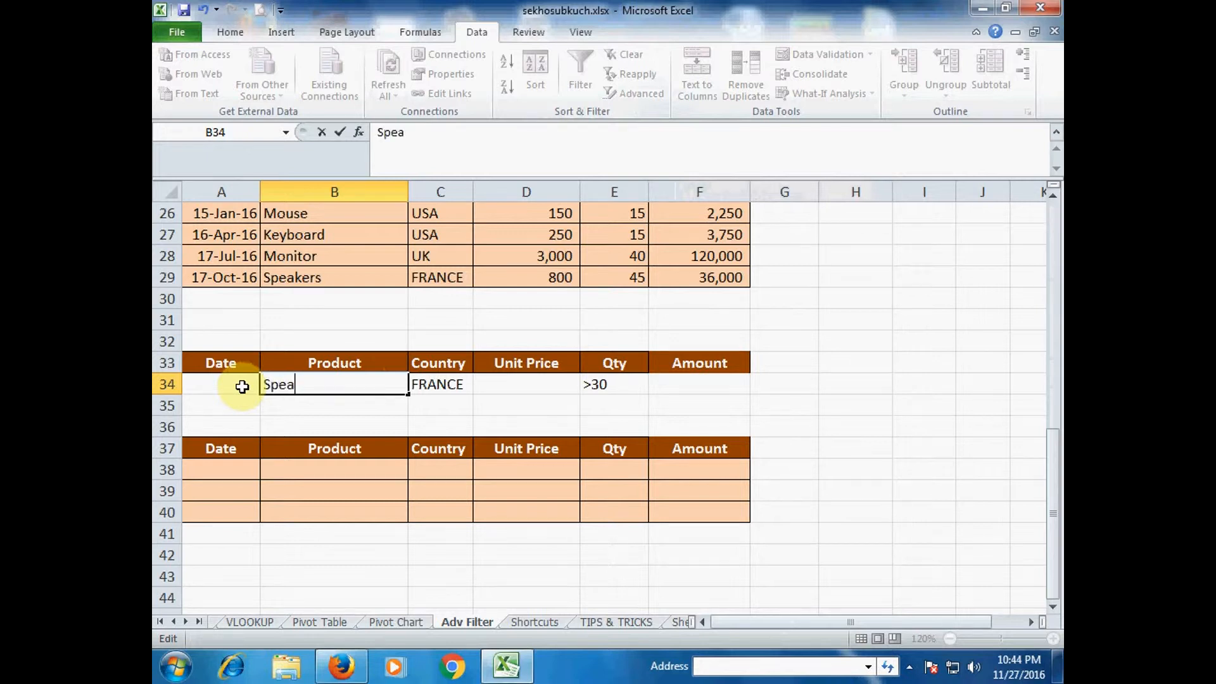
pyautogui.write('peakers')
pyautogui.press('Return')
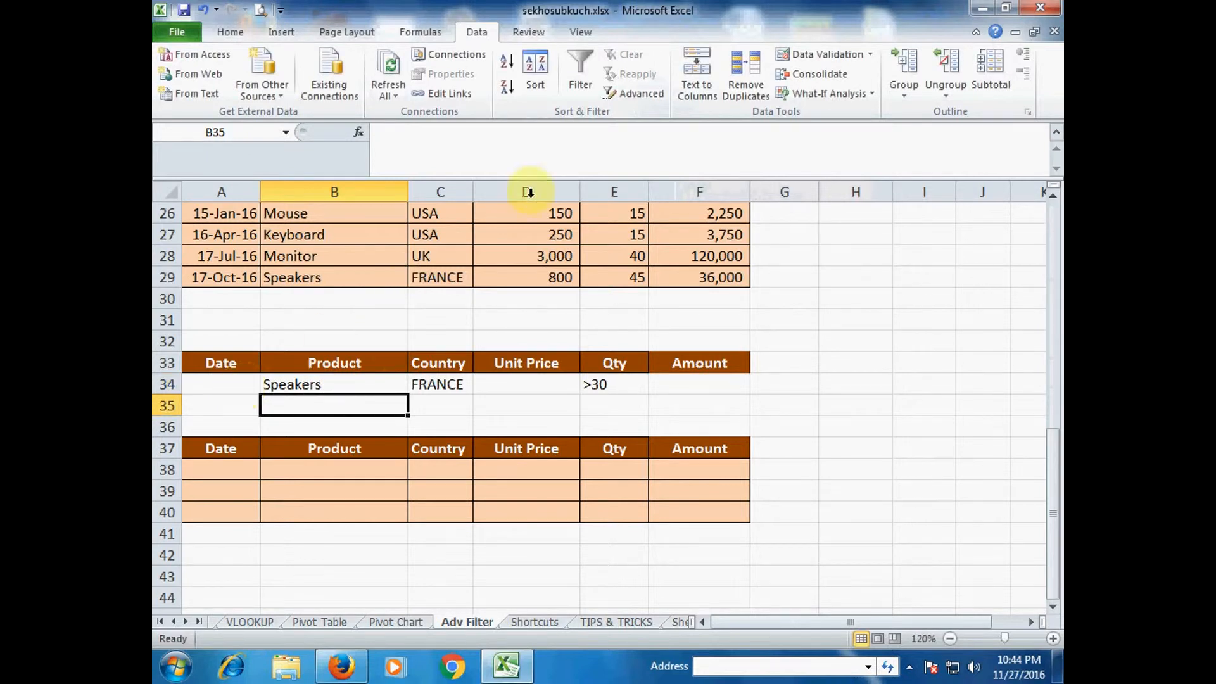
# Rerun the Advanced Filter for Speakers in FRANCE with the same ranges, copying the results to another location at A37:F48
pyautogui.click(637, 101)
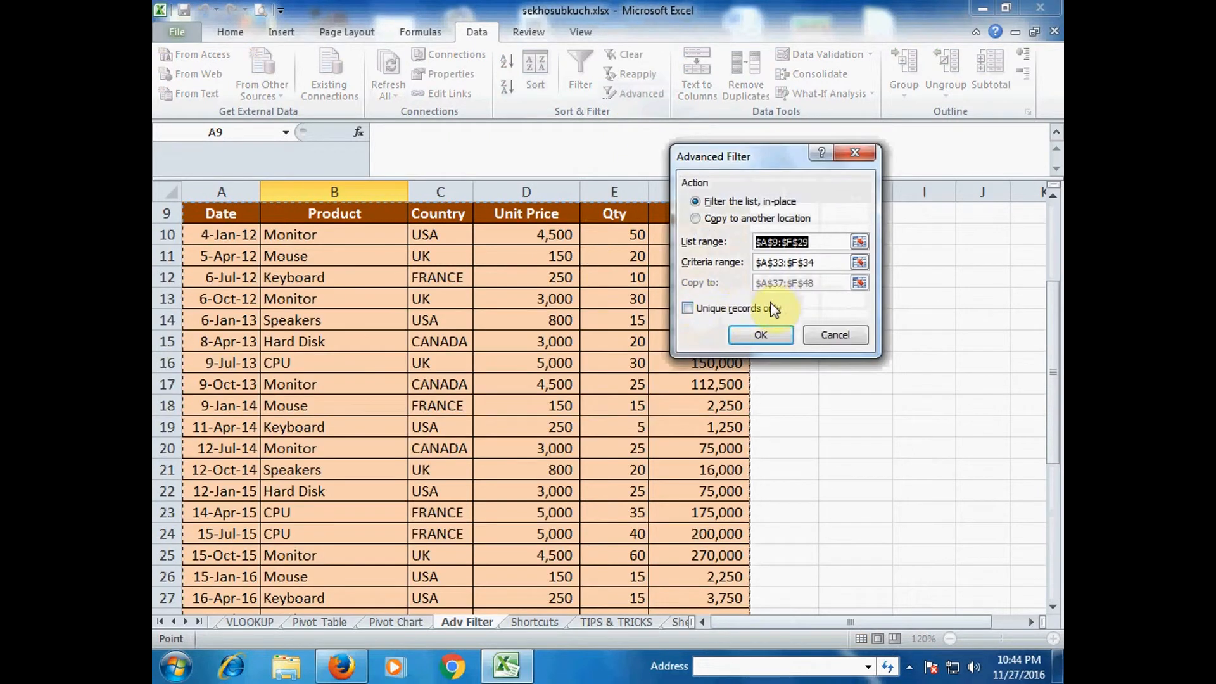
pyautogui.click(696, 219)
pyautogui.click(764, 337)
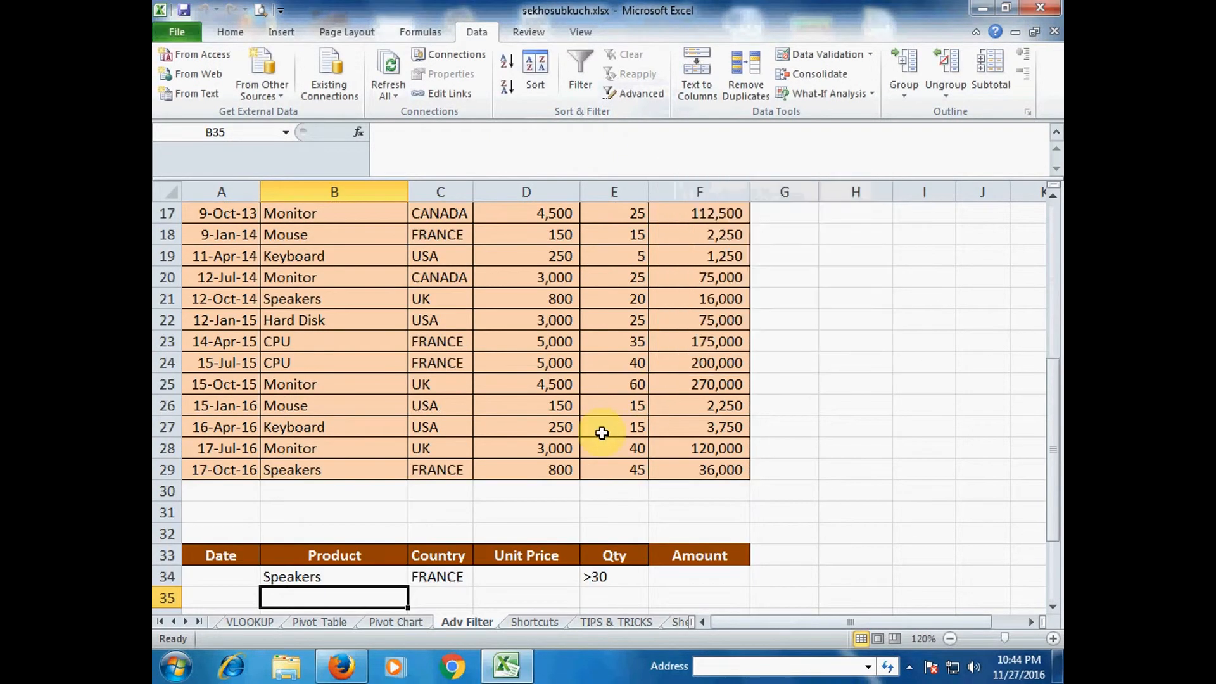
pyautogui.scroll(-3, 545, 418)
# Check the Date, Product, Country and Qty values of the extracted Speakers record in row 38
pyautogui.click(228, 474)
pyautogui.click(312, 470)
pyautogui.click(439, 468)
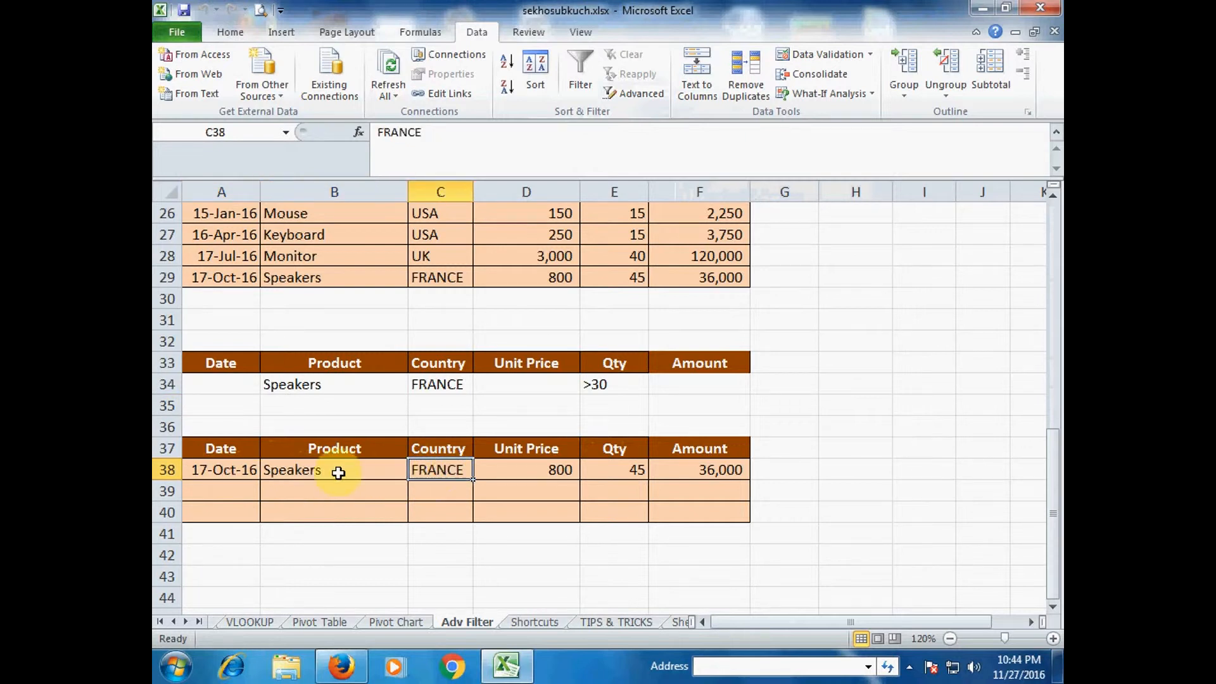
pyautogui.click(616, 472)
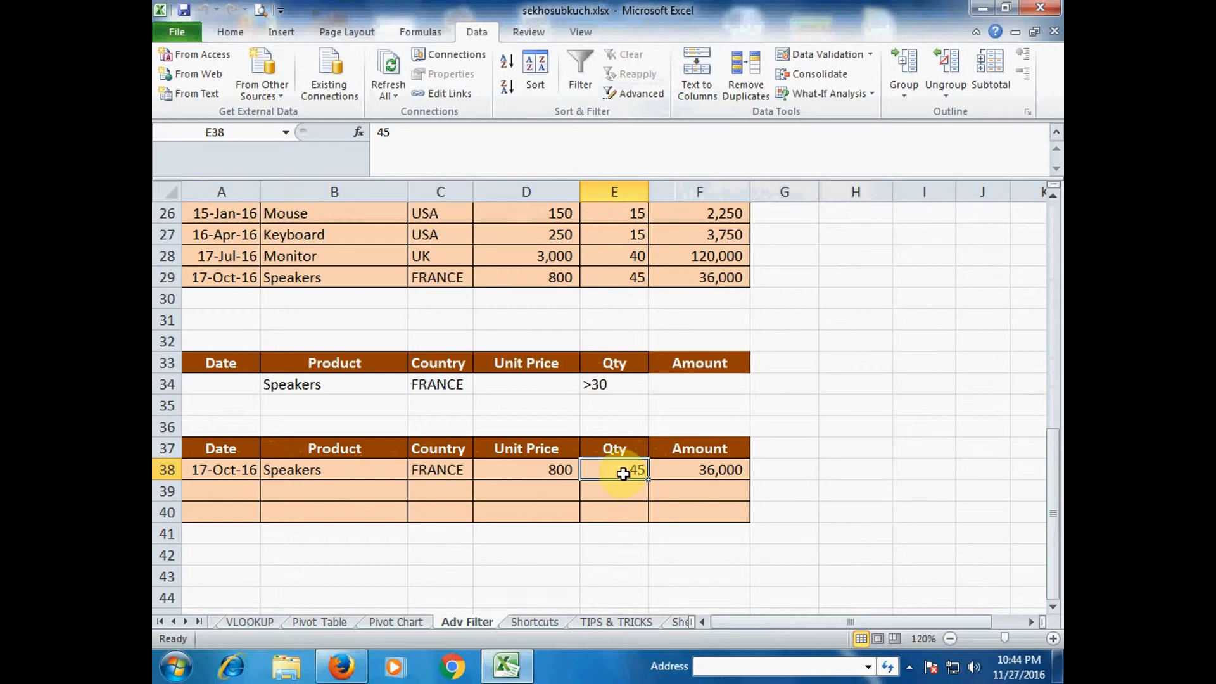